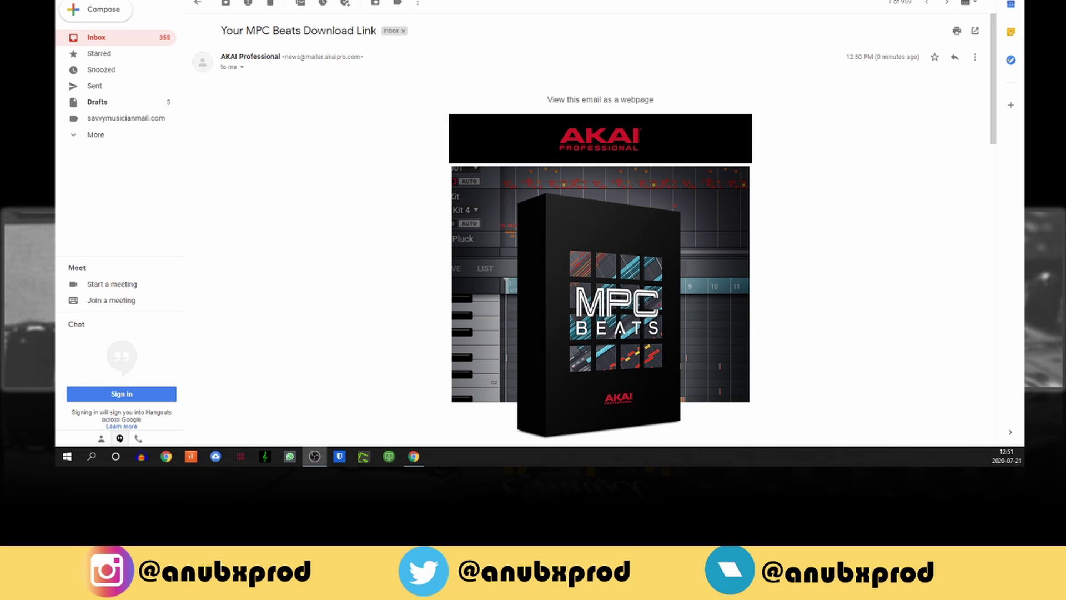
Scroll the email down to show the Mac and PC download buttons and the Included Content section
{"action": "scroll", "coordinate": [560, 201], "scroll_direction": "down", "scroll_amount": 1}
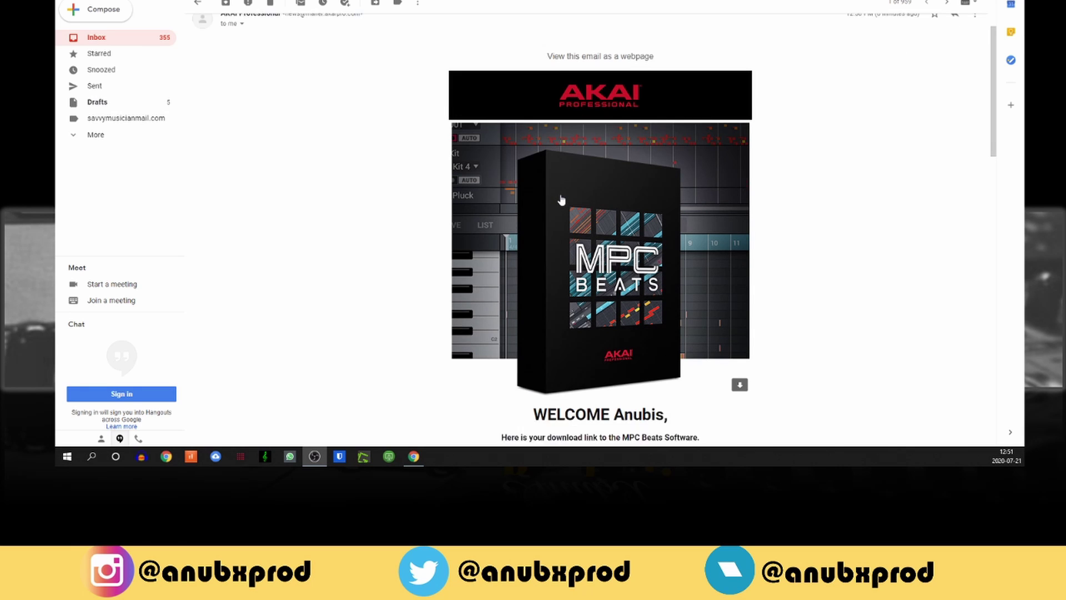
{"action": "scroll", "coordinate": [561, 200], "scroll_direction": "down", "scroll_amount": 1}
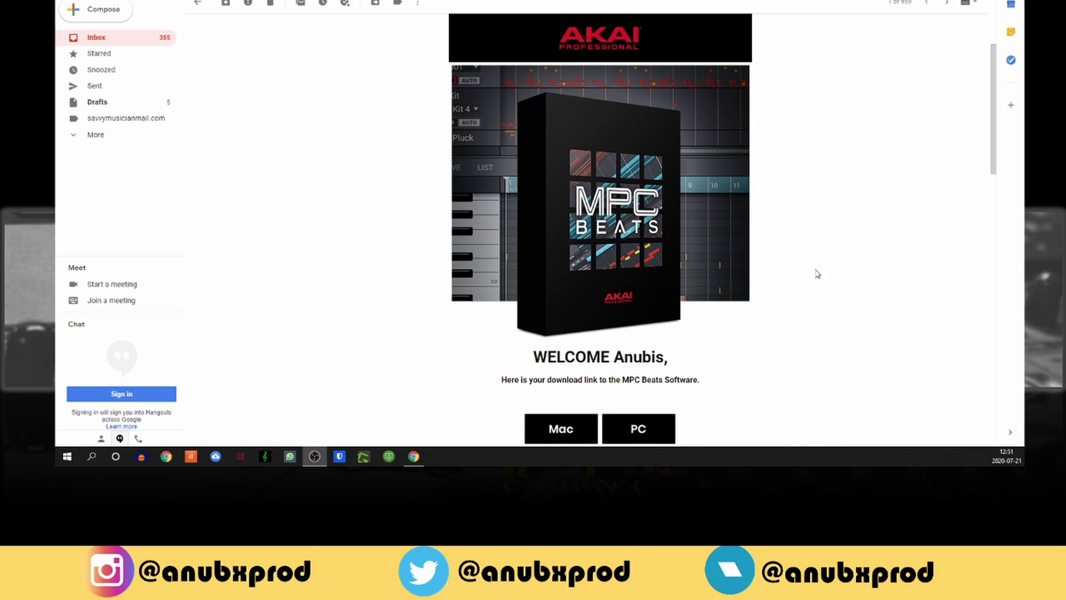
{"action": "scroll", "coordinate": [785, 283], "scroll_direction": "down", "scroll_amount": 2}
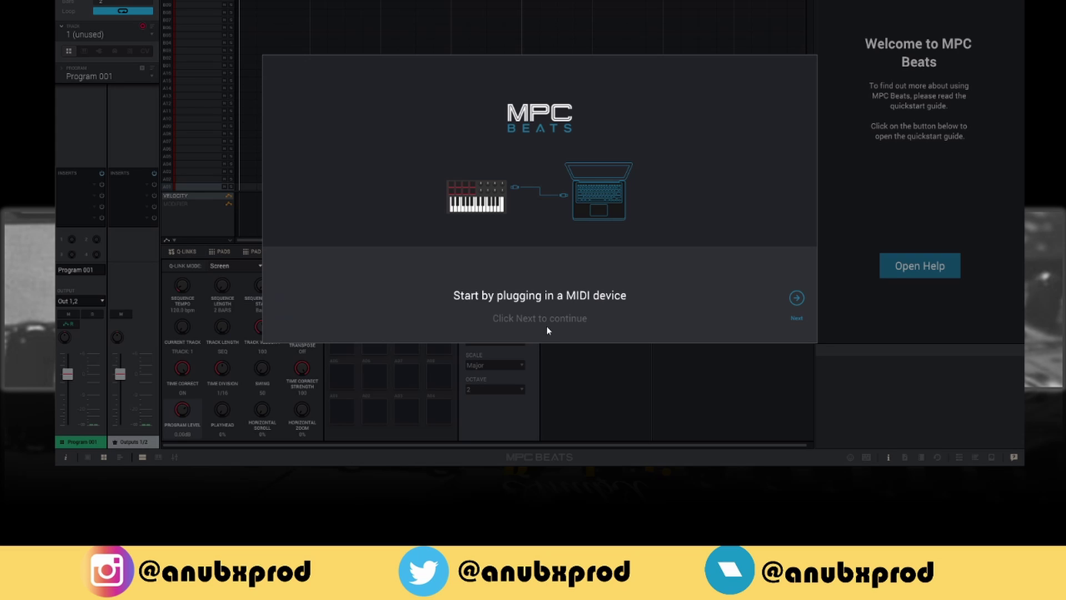
Skip the plug-in-a-device step and keep New MIDI Mapping as the controller map
{"action": "left_click", "coordinate": [796, 299]}
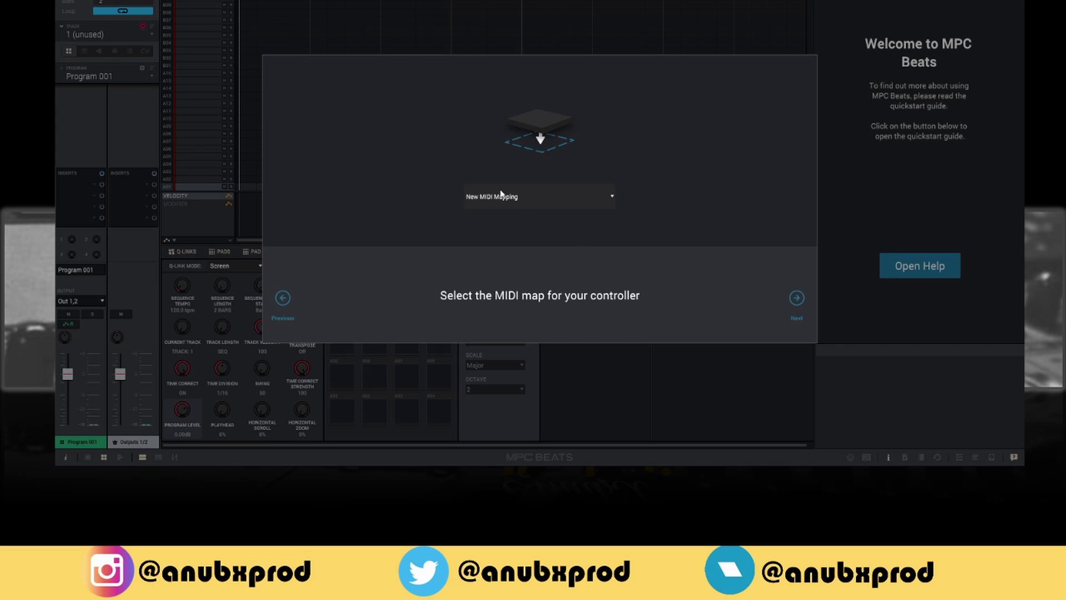
{"action": "left_click", "coordinate": [559, 197]}
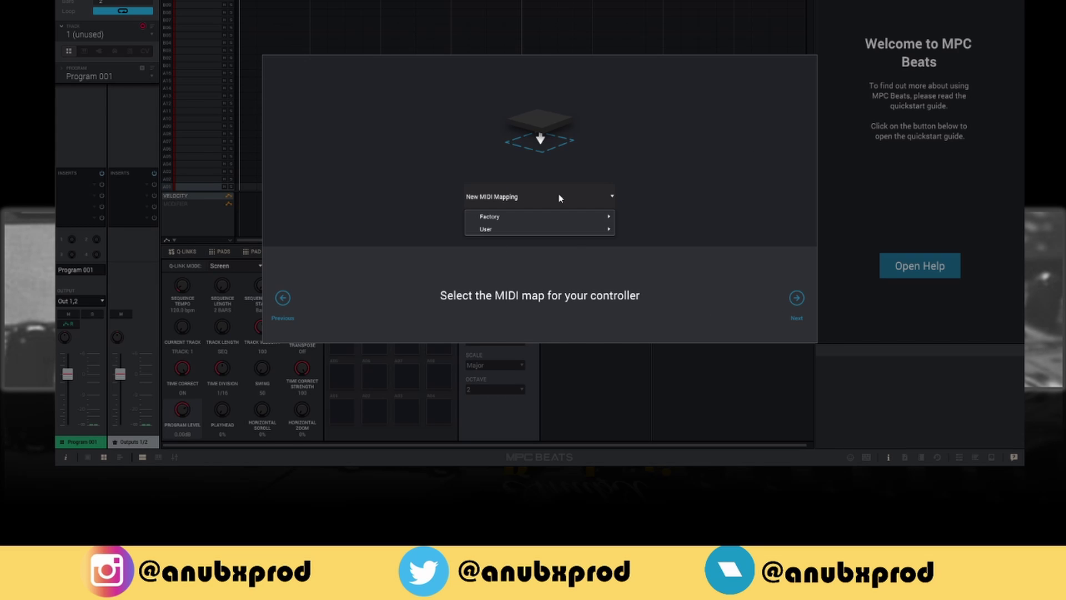
{"action": "mouse_move", "coordinate": [553, 221]}
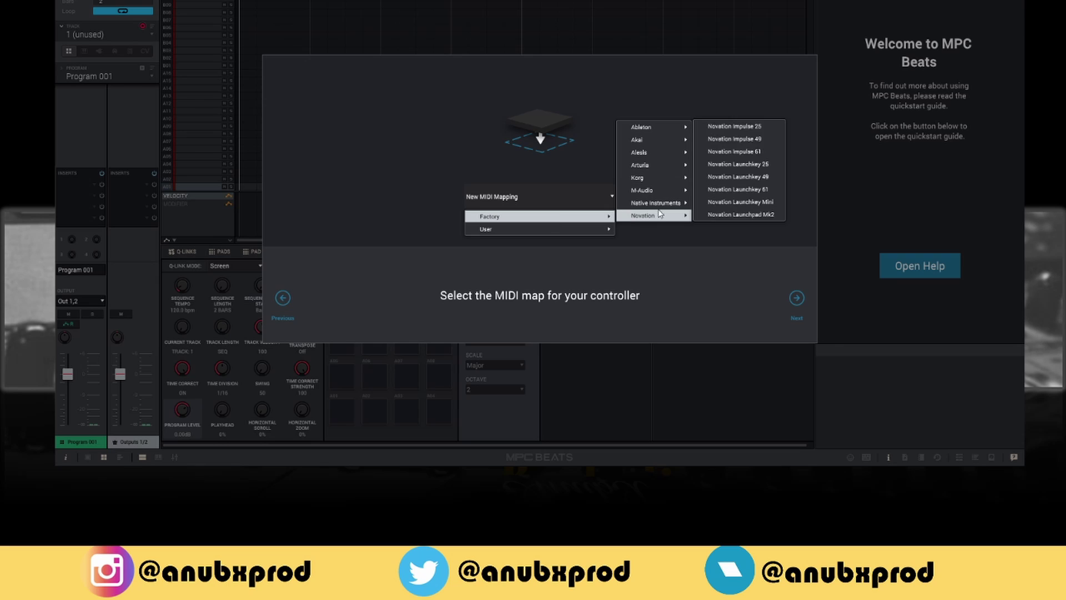
{"action": "mouse_move", "coordinate": [650, 143]}
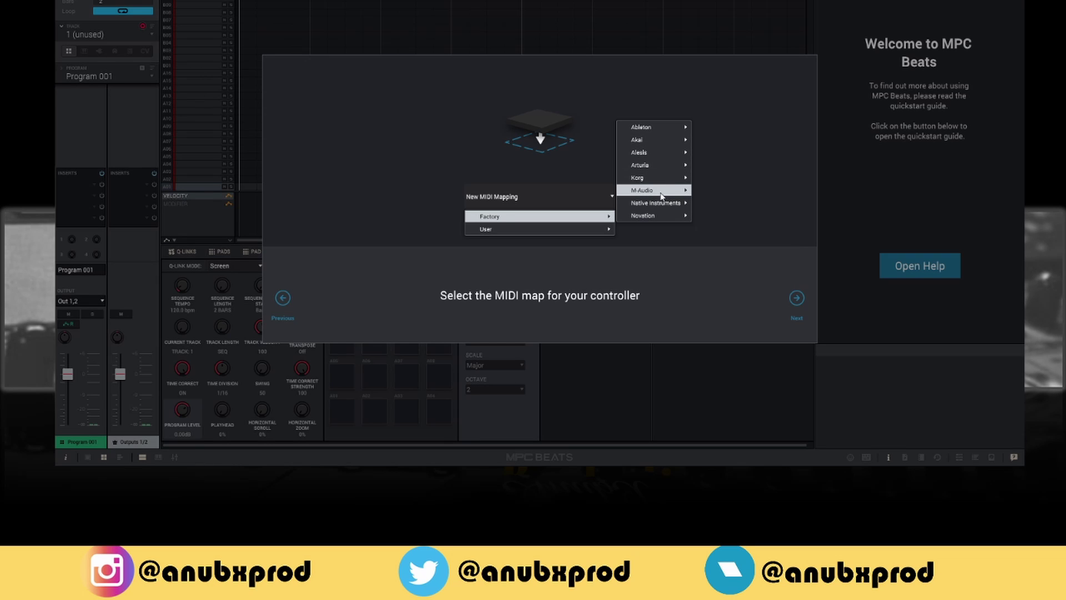
{"action": "mouse_move", "coordinate": [673, 127]}
{"action": "mouse_move", "coordinate": [600, 233]}
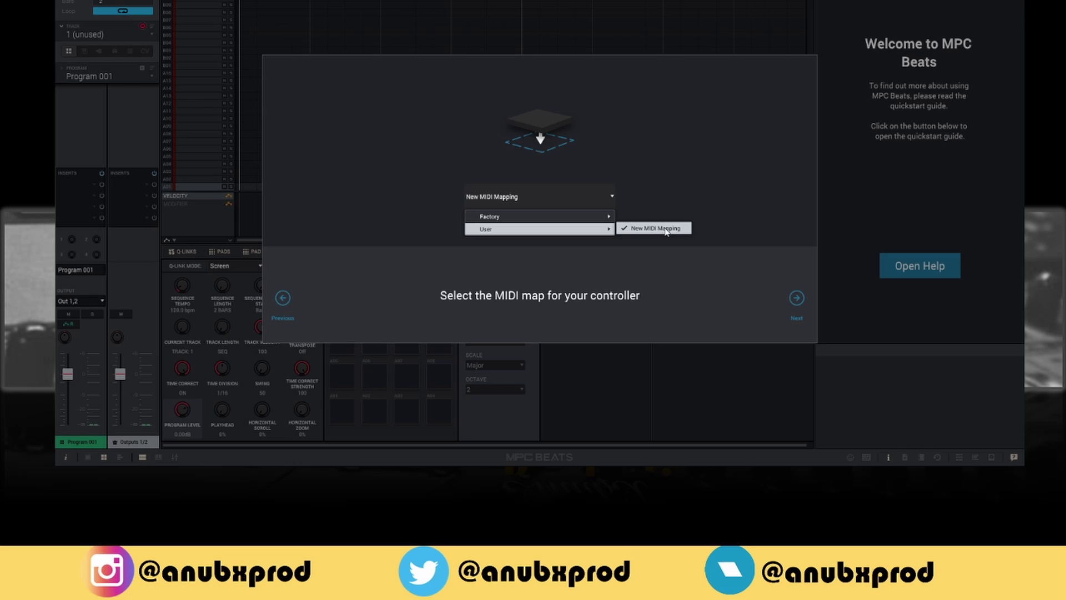
{"action": "left_click", "coordinate": [697, 317]}
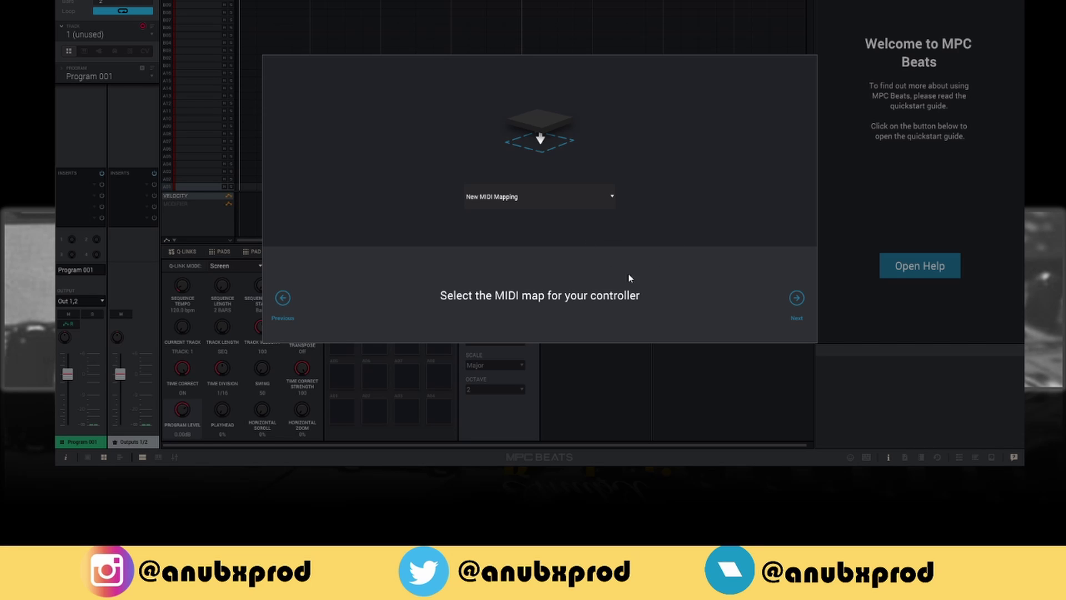
Choose the Advanced workspace and continue to the final setup page
{"action": "left_click", "coordinate": [797, 299]}
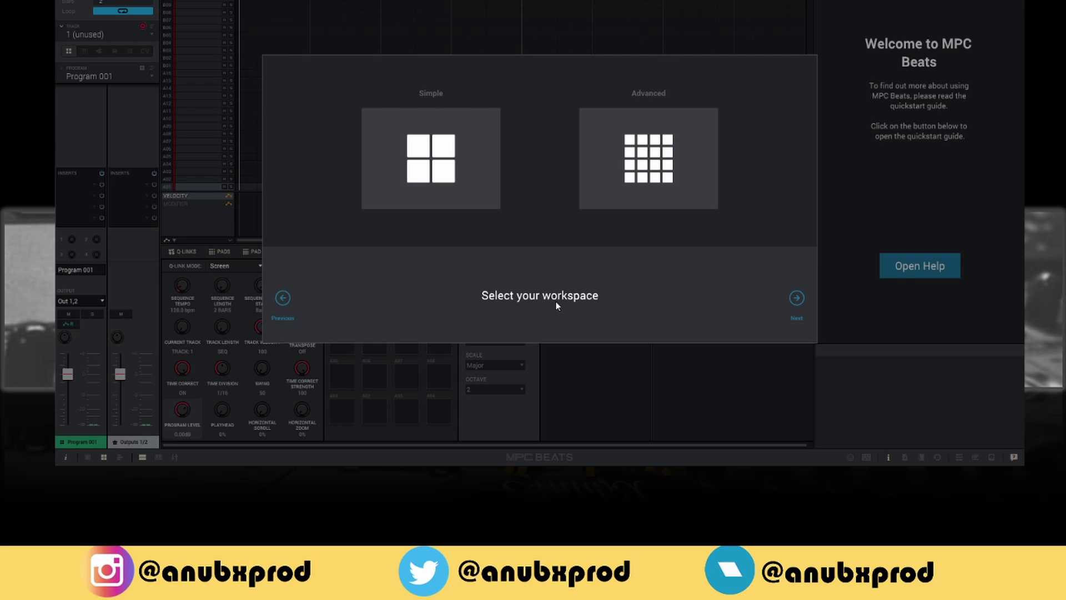
{"action": "left_click", "coordinate": [657, 184]}
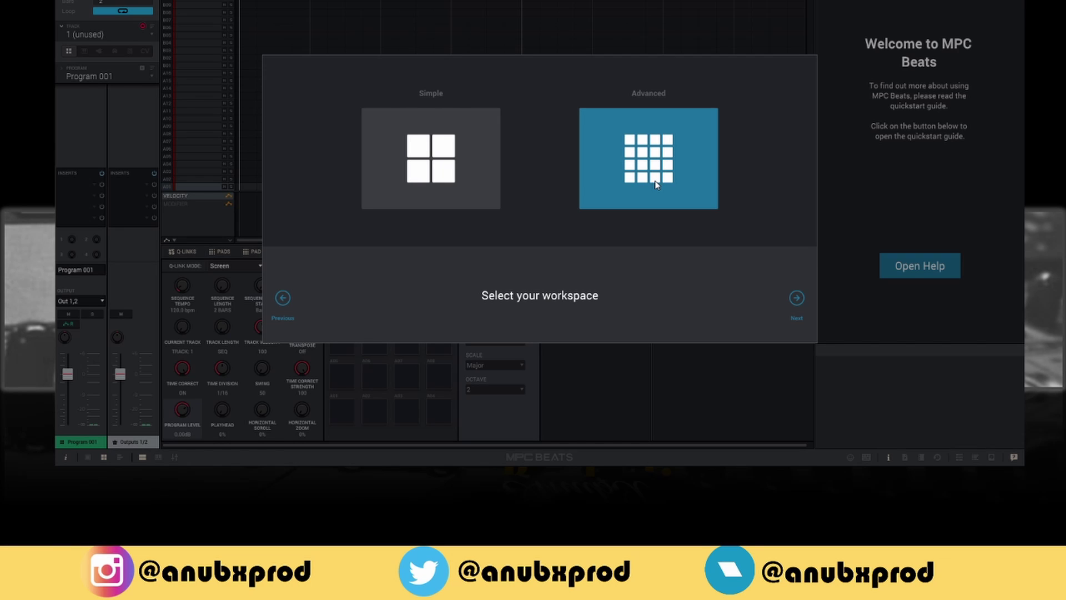
{"action": "left_click", "coordinate": [797, 300]}
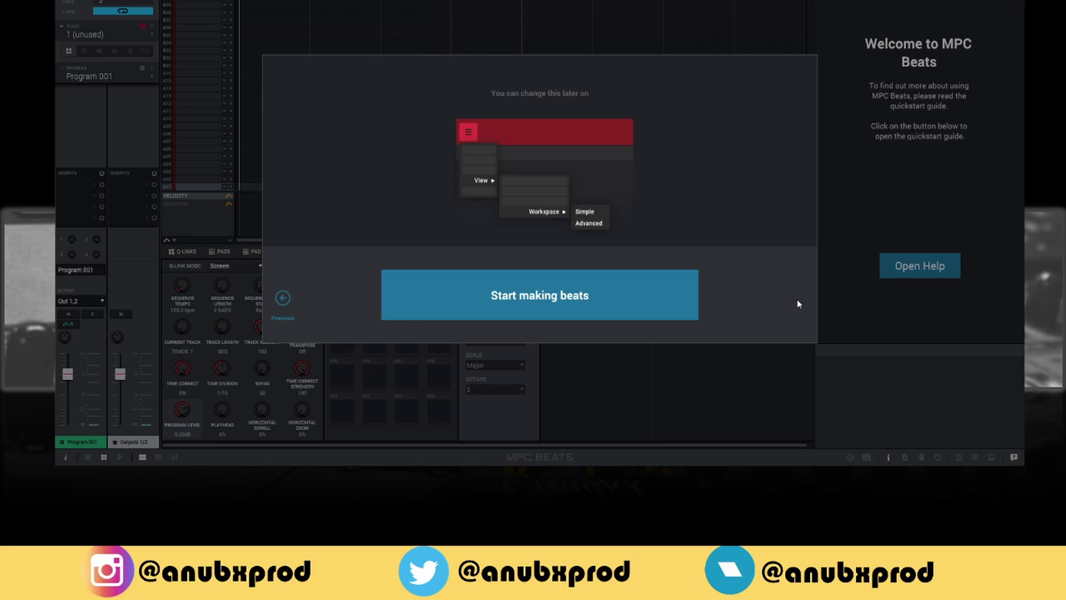
Finish the setup wizard and page through the Project Templates carousel
{"action": "left_click", "coordinate": [547, 301]}
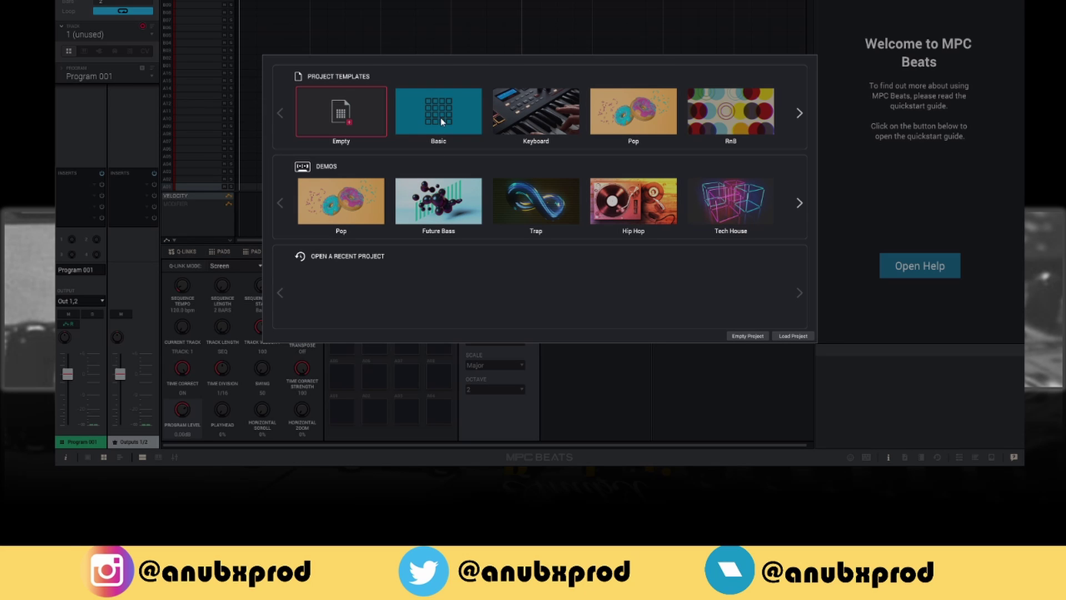
{"action": "left_click", "coordinate": [800, 114]}
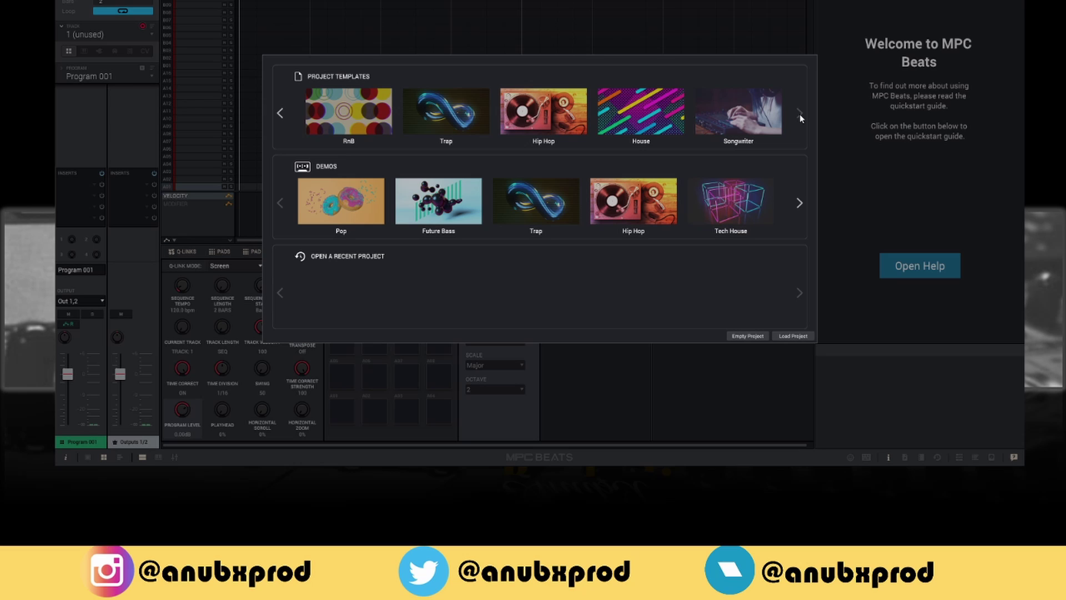
{"action": "left_click", "coordinate": [281, 114]}
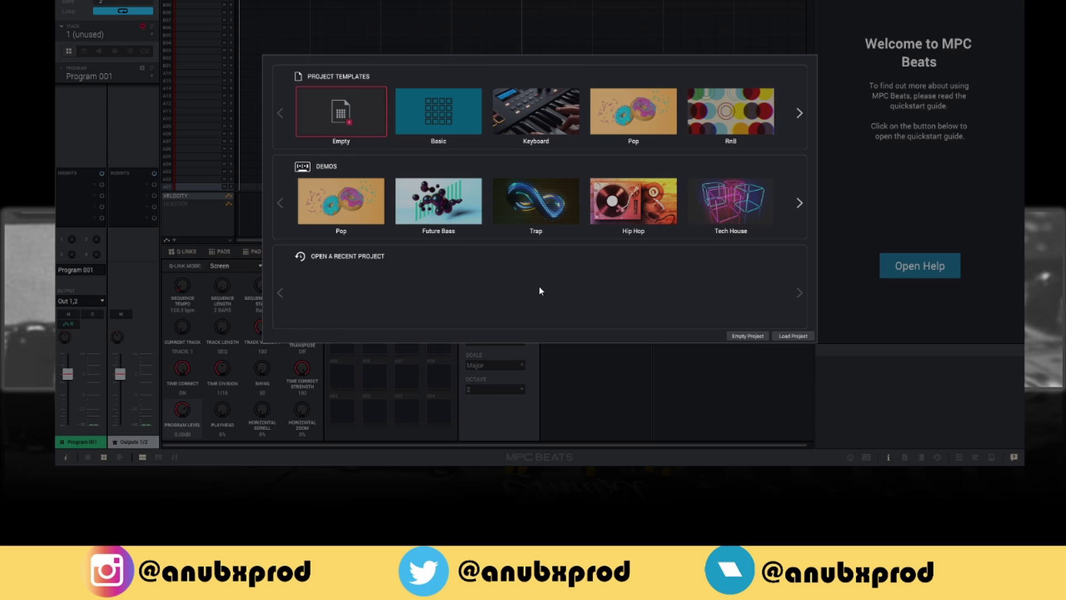
Browse back and forth through the Demos, then select the Basic template
{"action": "left_click", "coordinate": [800, 204]}
{"action": "left_click", "coordinate": [800, 204]}
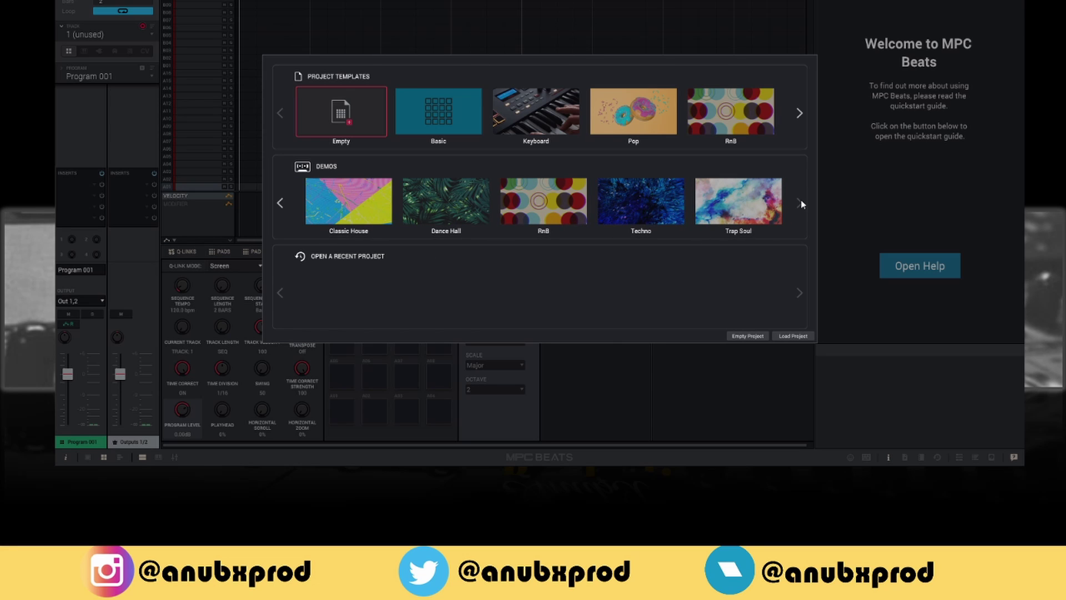
{"action": "left_click", "coordinate": [281, 207]}
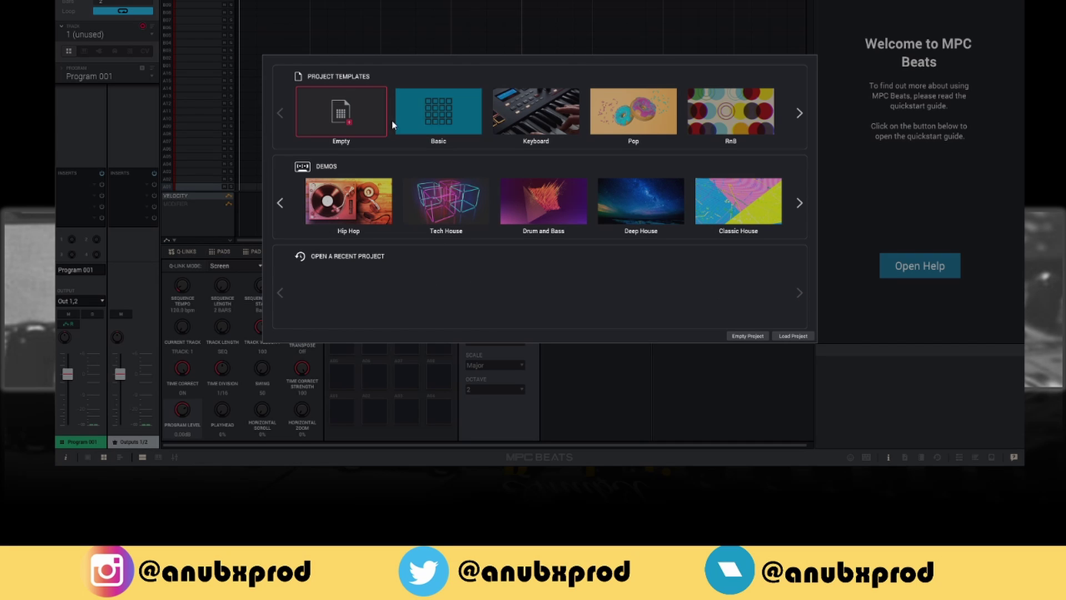
{"action": "left_click", "coordinate": [440, 118]}
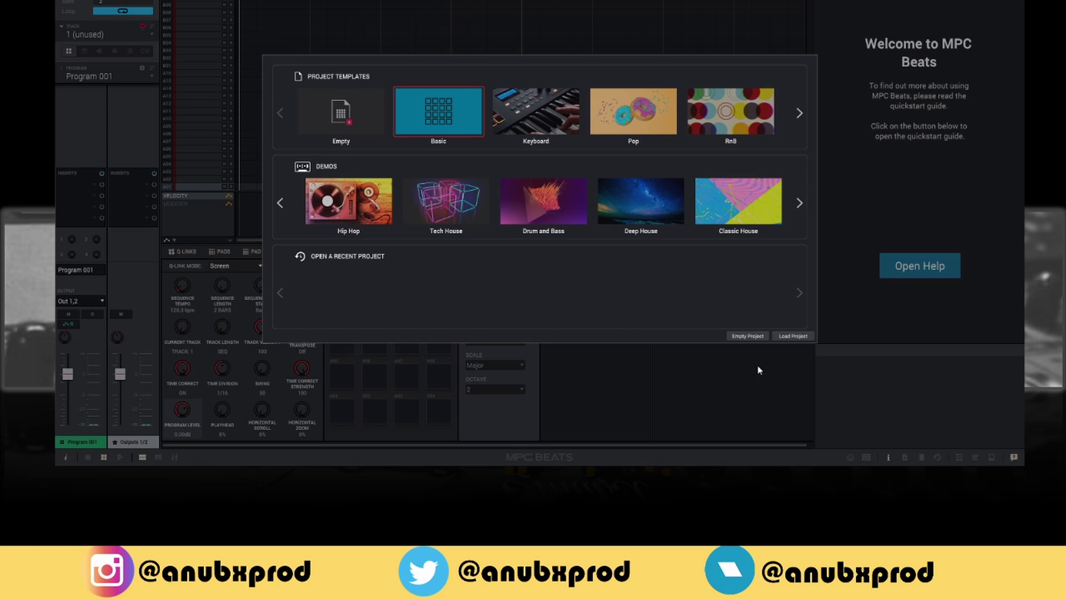
Load the Basic template as a new project, then browse the File and Edit submenus
{"action": "left_click", "coordinate": [792, 336]}
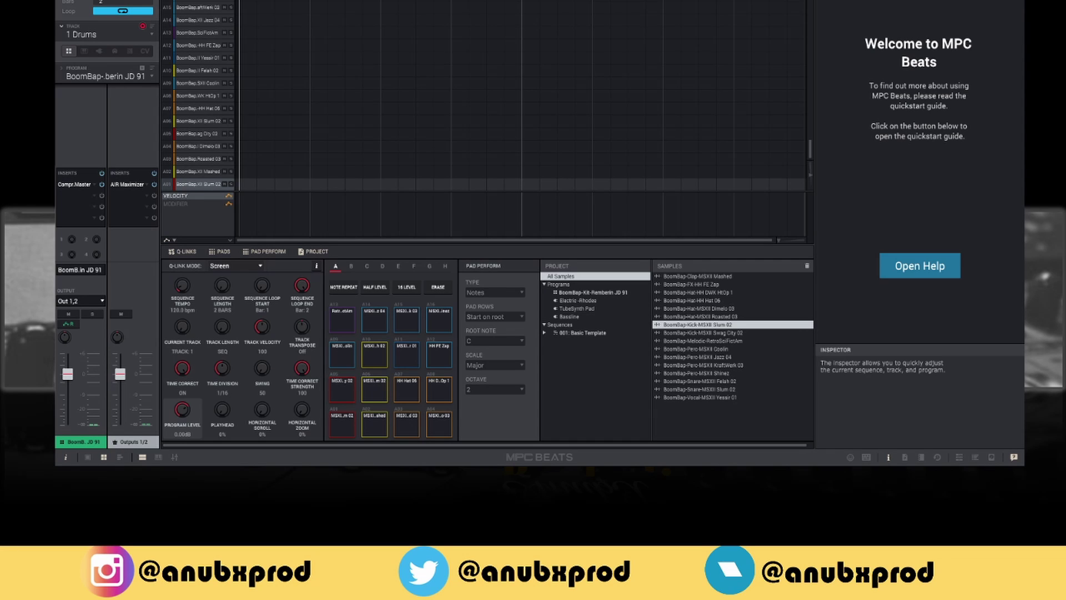
{"action": "left_click", "coordinate": [78, 0]}
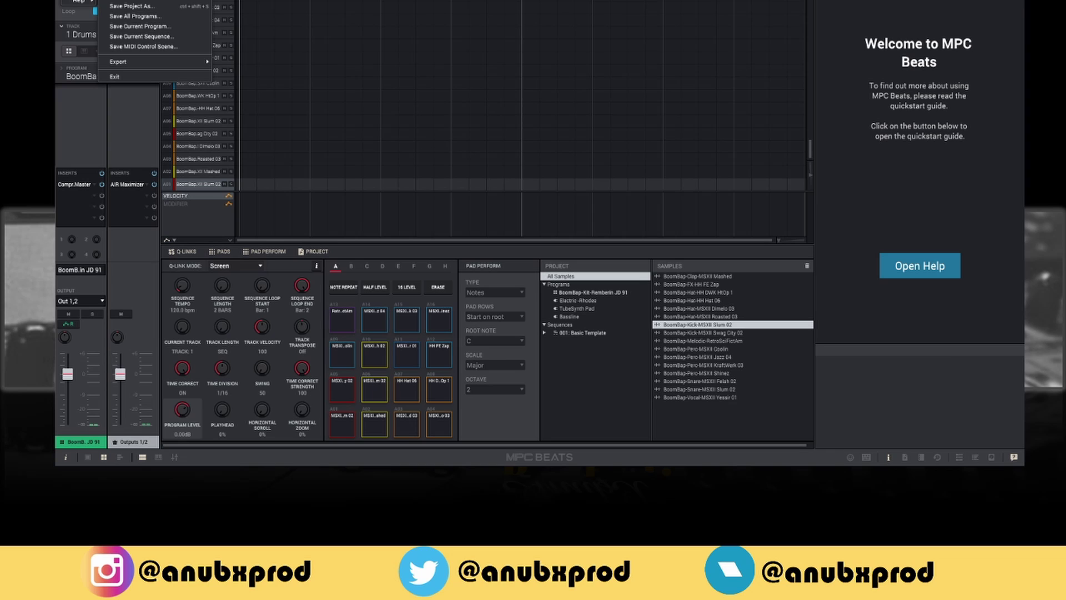
{"action": "mouse_move", "coordinate": [155, 1]}
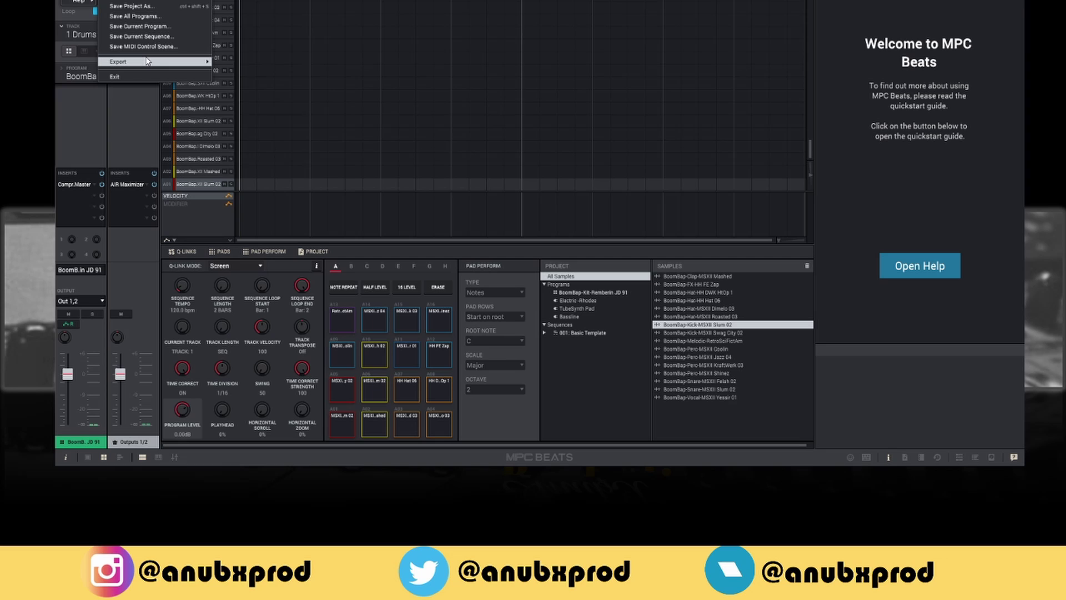
{"action": "mouse_move", "coordinate": [147, 62]}
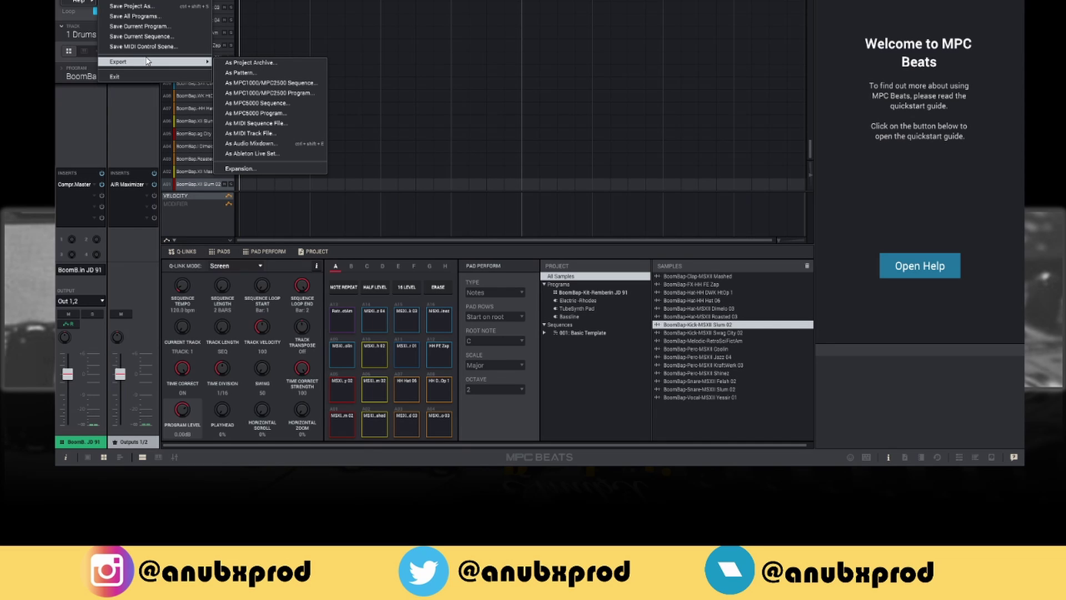
{"action": "mouse_move", "coordinate": [78, 0]}
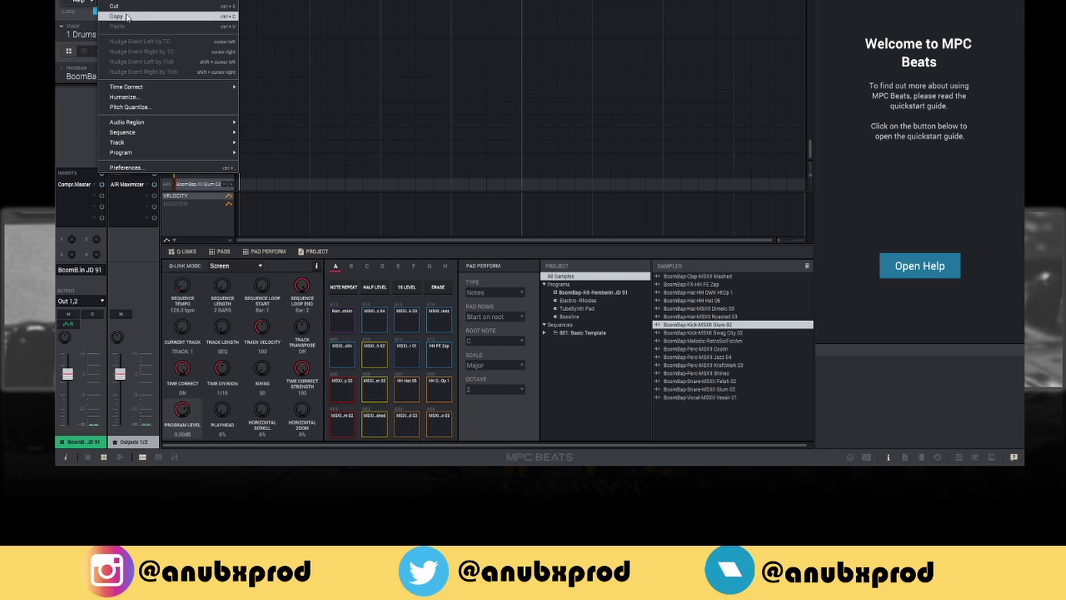
{"action": "mouse_move", "coordinate": [140, 87]}
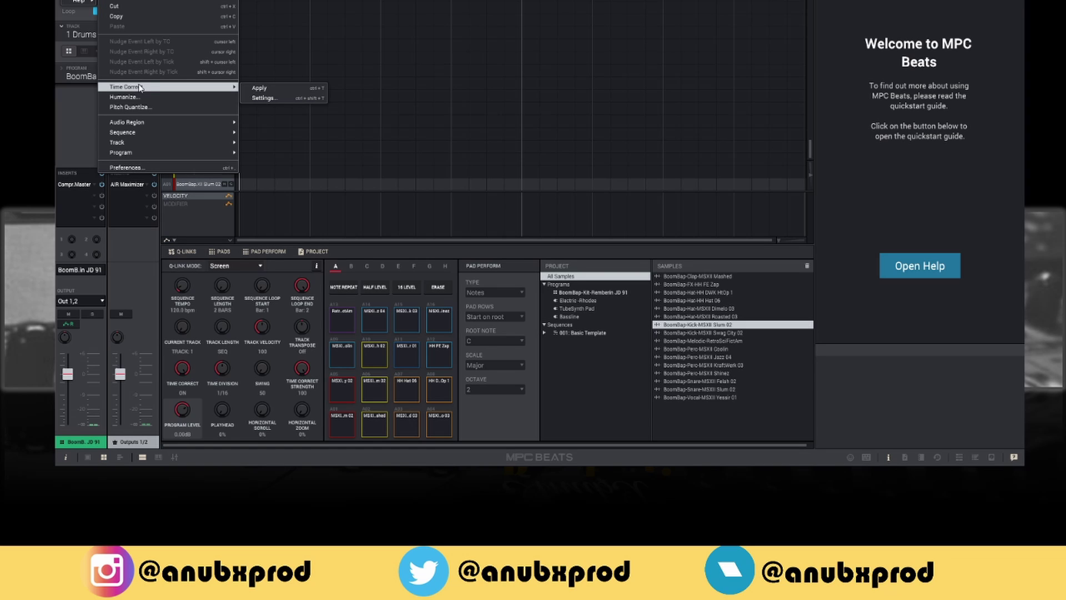
{"action": "mouse_move", "coordinate": [142, 124]}
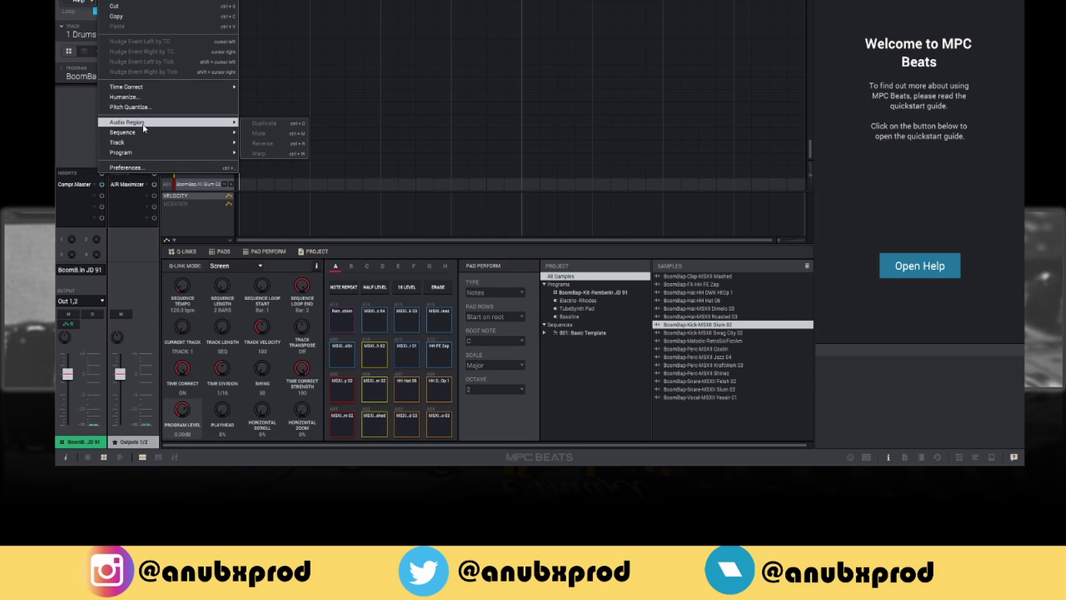
{"action": "mouse_move", "coordinate": [135, 144]}
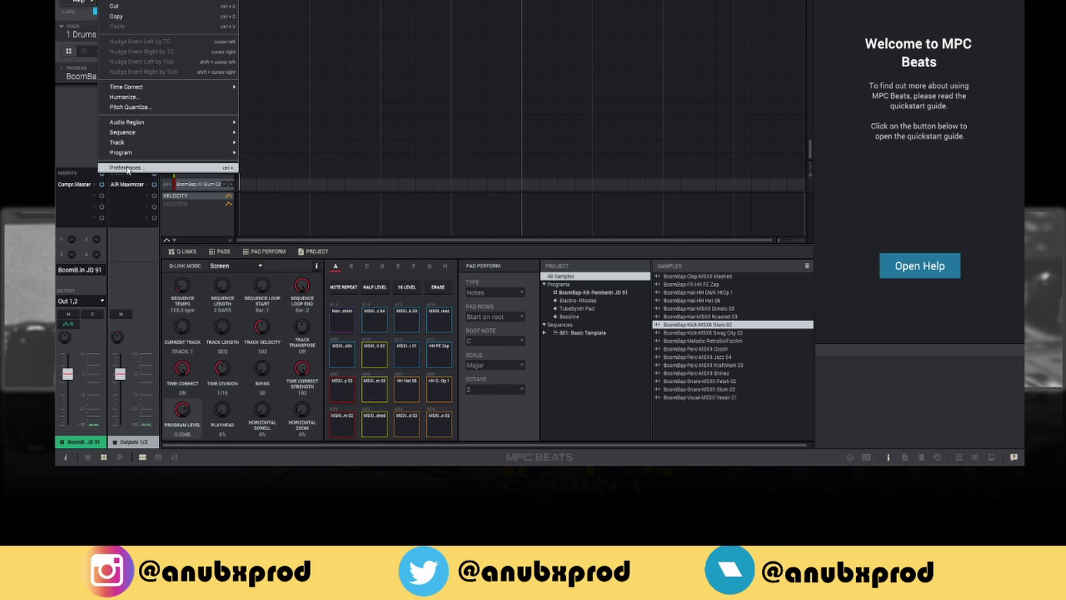
Open Preferences and review the MIDI/Sync, Plugins, Sequencer and Pad Sensitivity pages
{"action": "left_click", "coordinate": [128, 169]}
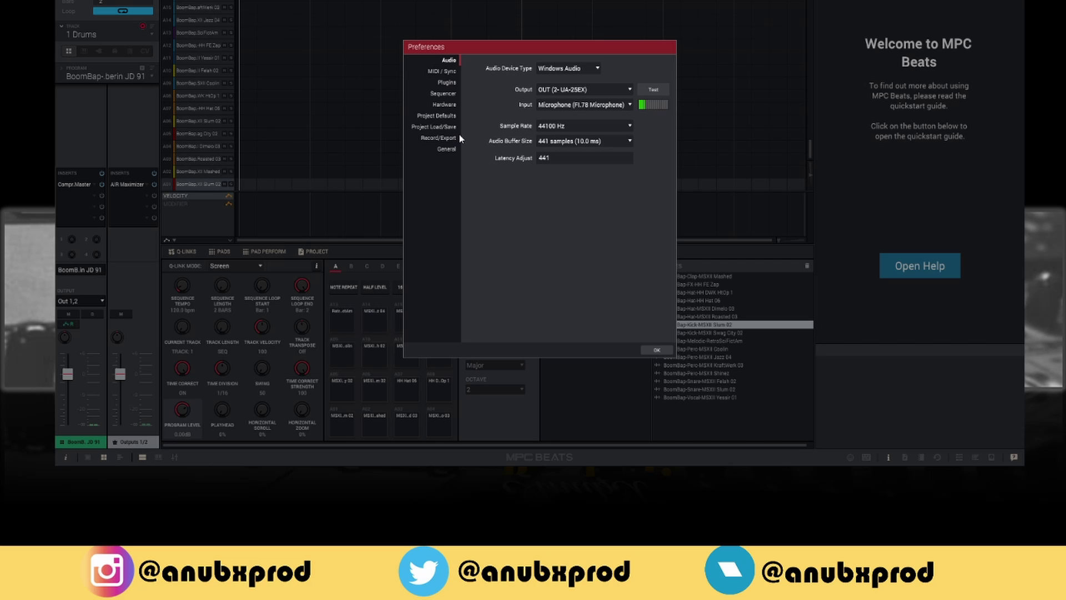
{"action": "left_click", "coordinate": [442, 71]}
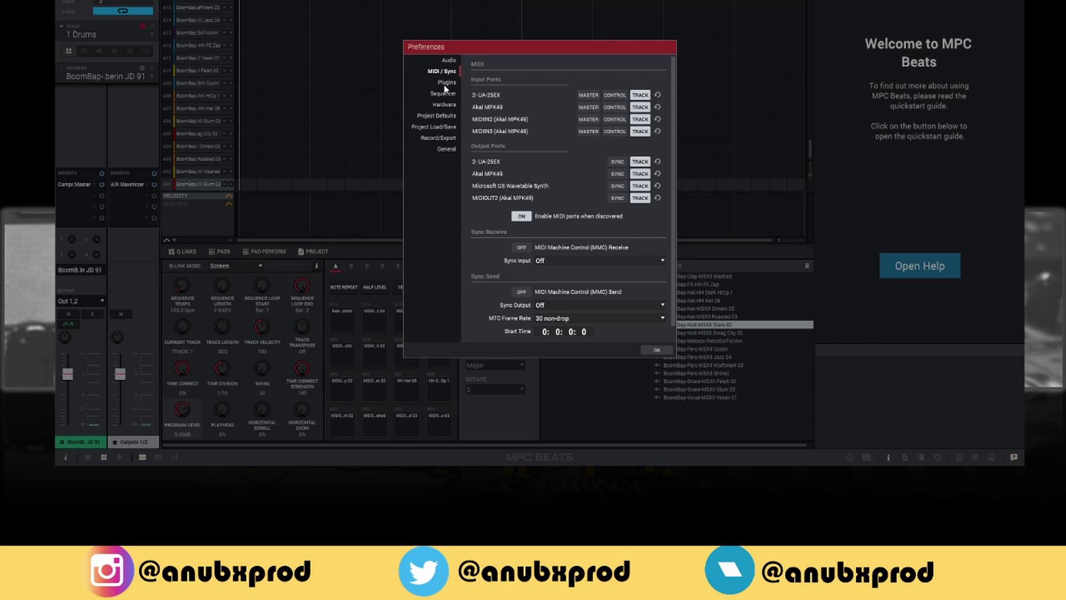
{"action": "left_click", "coordinate": [446, 83]}
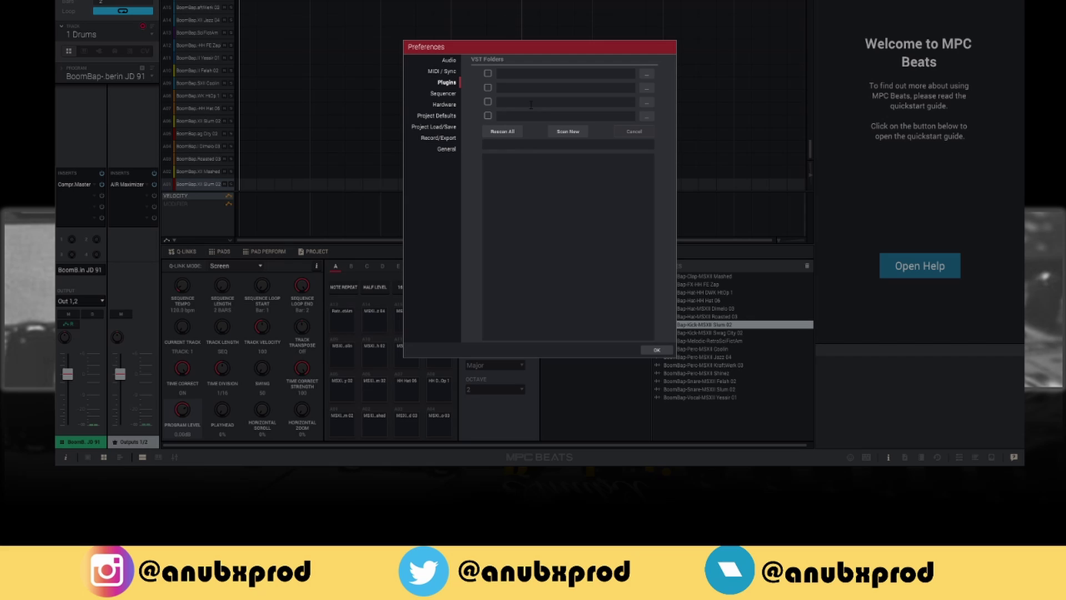
{"action": "left_click", "coordinate": [450, 95]}
{"action": "left_click", "coordinate": [447, 105]}
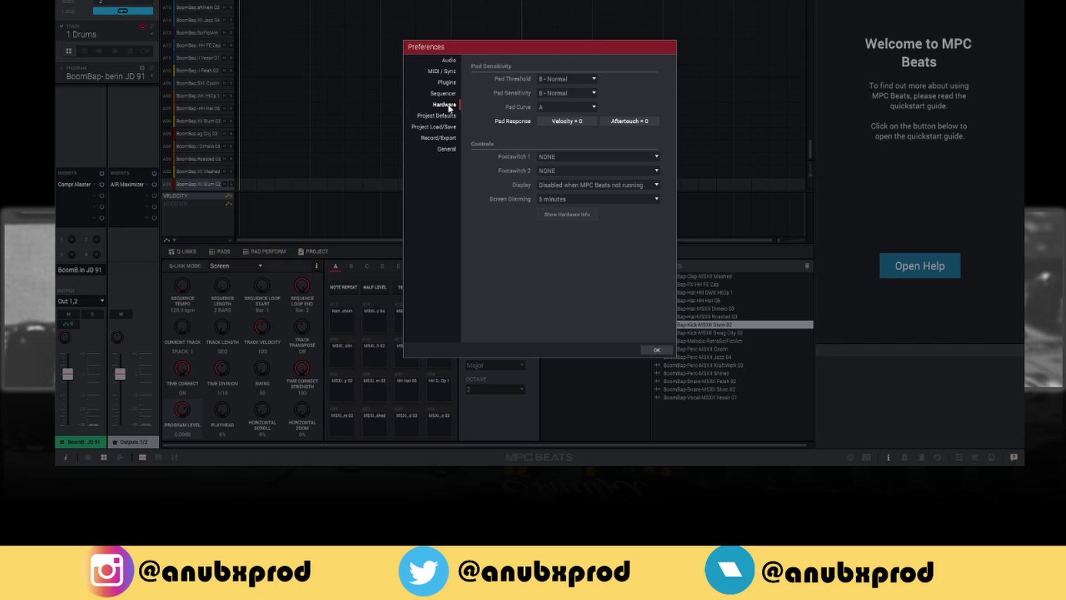
Review the Project Defaults, Load/Save, Record/Export and General pages, leaving Audio Warp unchanged
{"action": "left_click", "coordinate": [446, 117]}
{"action": "left_click", "coordinate": [445, 127]}
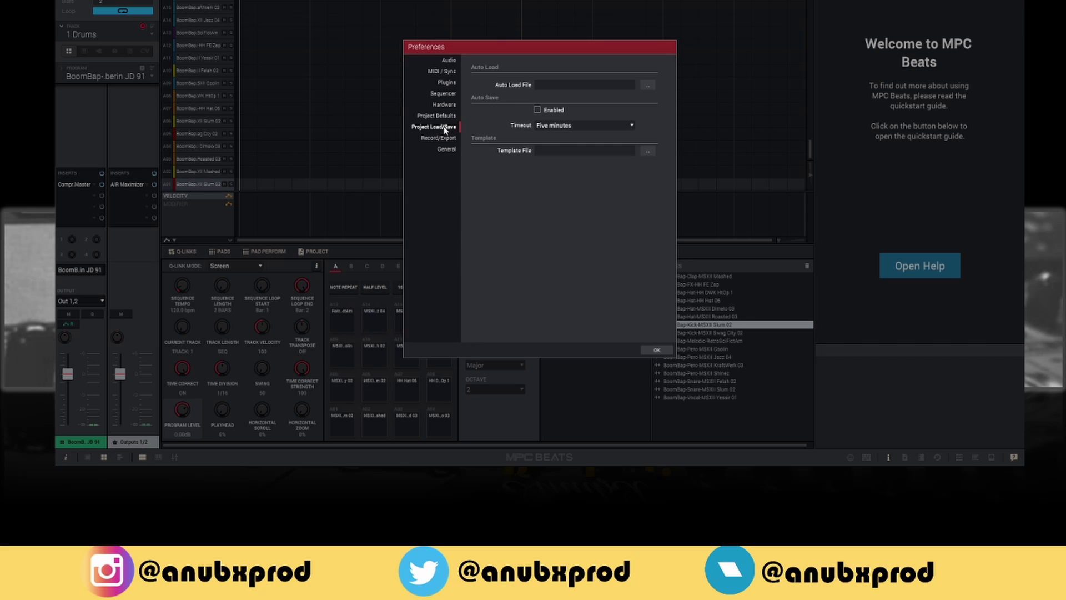
{"action": "left_click", "coordinate": [443, 139]}
{"action": "left_click", "coordinate": [445, 150]}
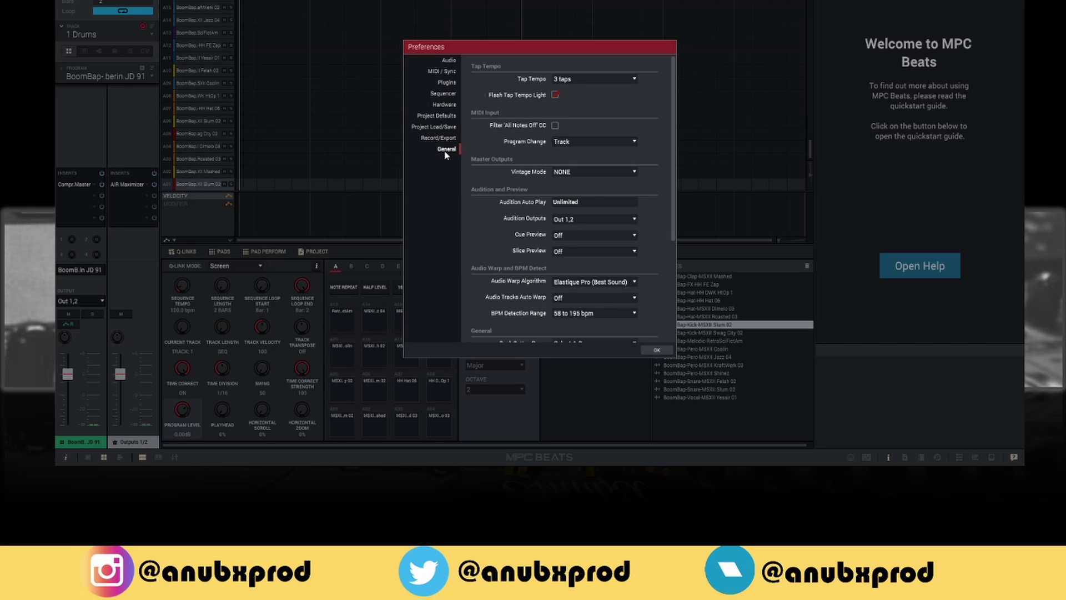
{"action": "left_click", "coordinate": [635, 283]}
{"action": "left_click", "coordinate": [635, 283]}
{"action": "scroll", "coordinate": [664, 247], "scroll_direction": "down", "scroll_amount": 5}
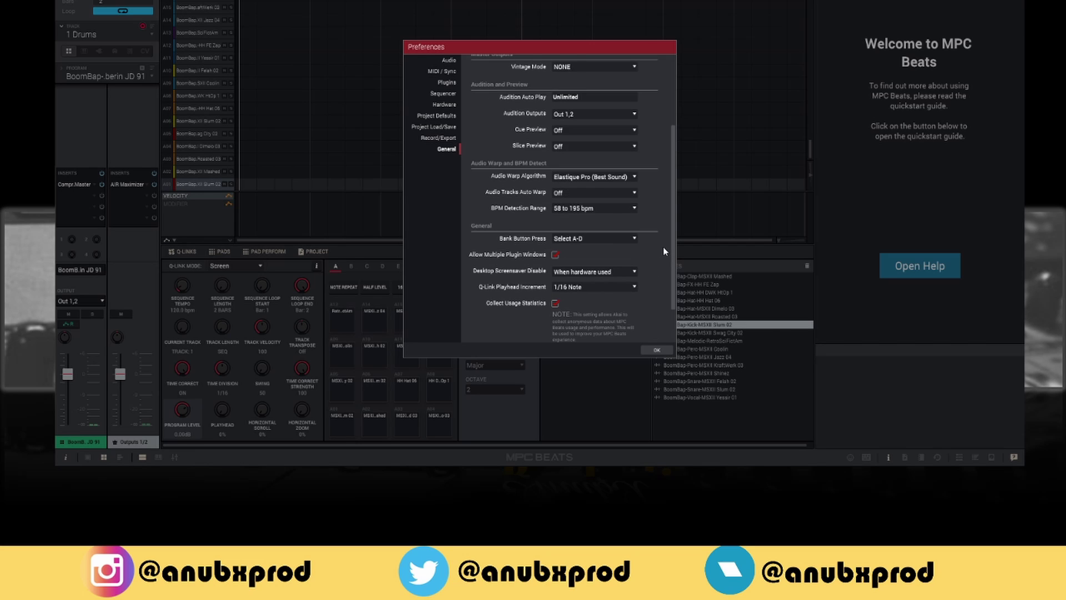
Close Preferences with OK and glance at the Tools menu before dismissing it
{"action": "left_click", "coordinate": [656, 349]}
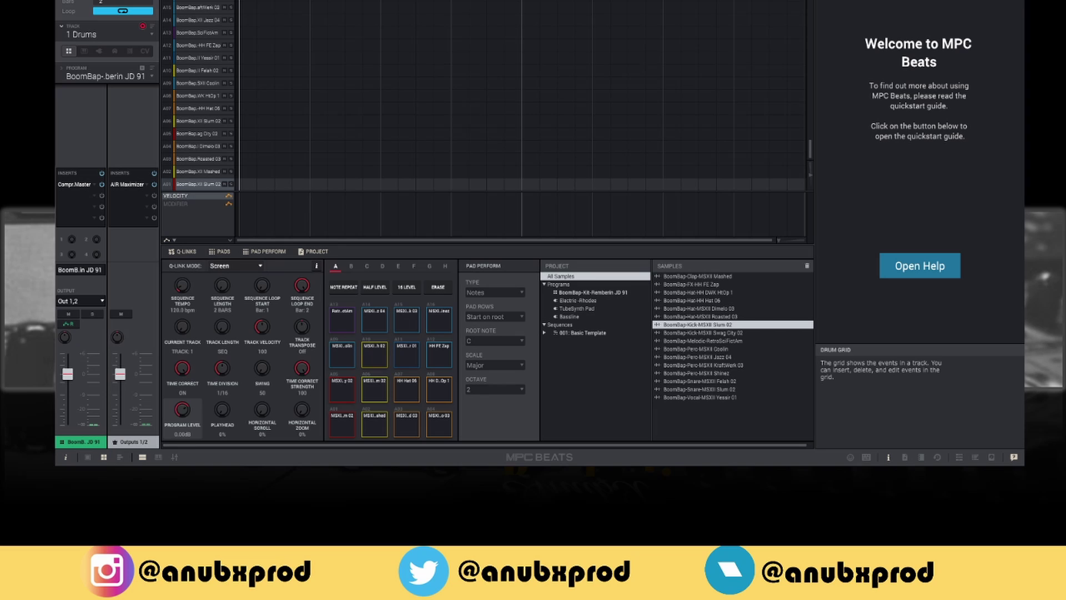
{"action": "left_click", "coordinate": [78, 1]}
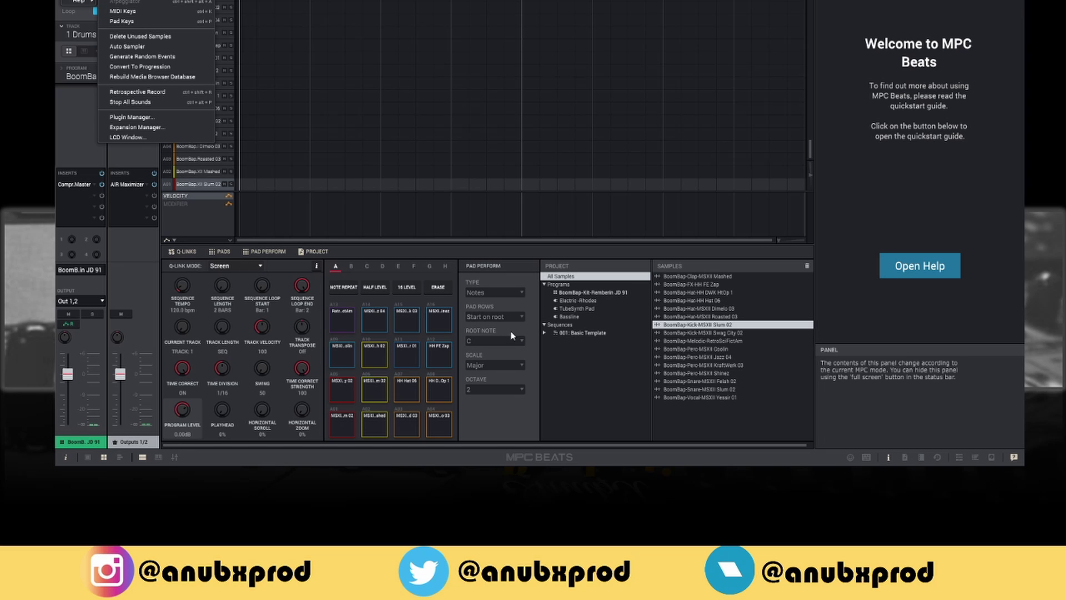
{"action": "left_click", "coordinate": [514, 295]}
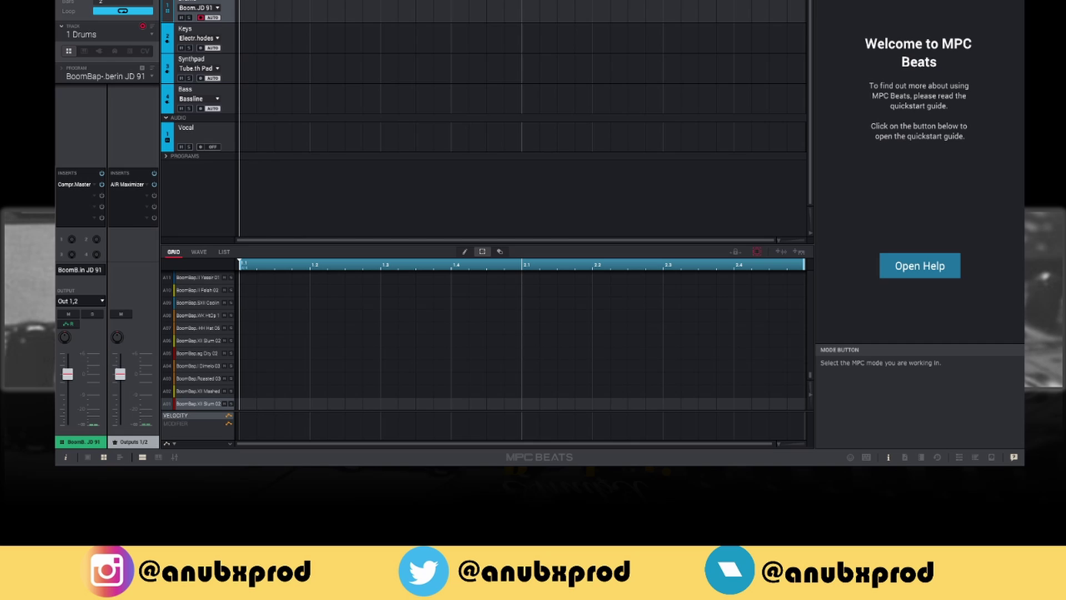
Toggle between Track View and Grid view, ending in Track View
{"action": "left_click", "coordinate": [87, 458]}
{"action": "left_click", "coordinate": [103, 457]}
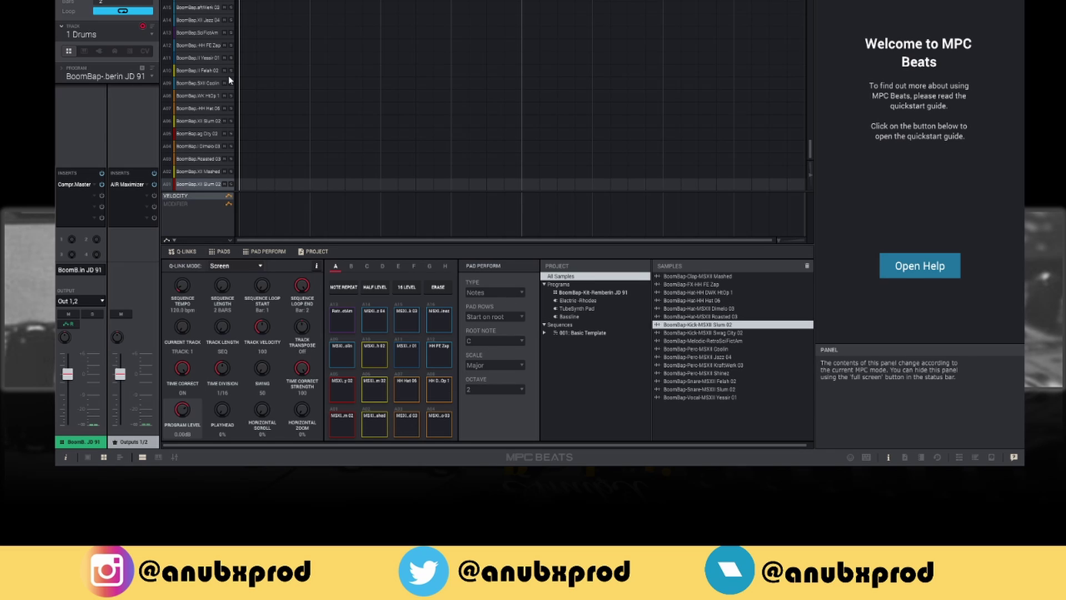
{"action": "left_click", "coordinate": [163, 4]}
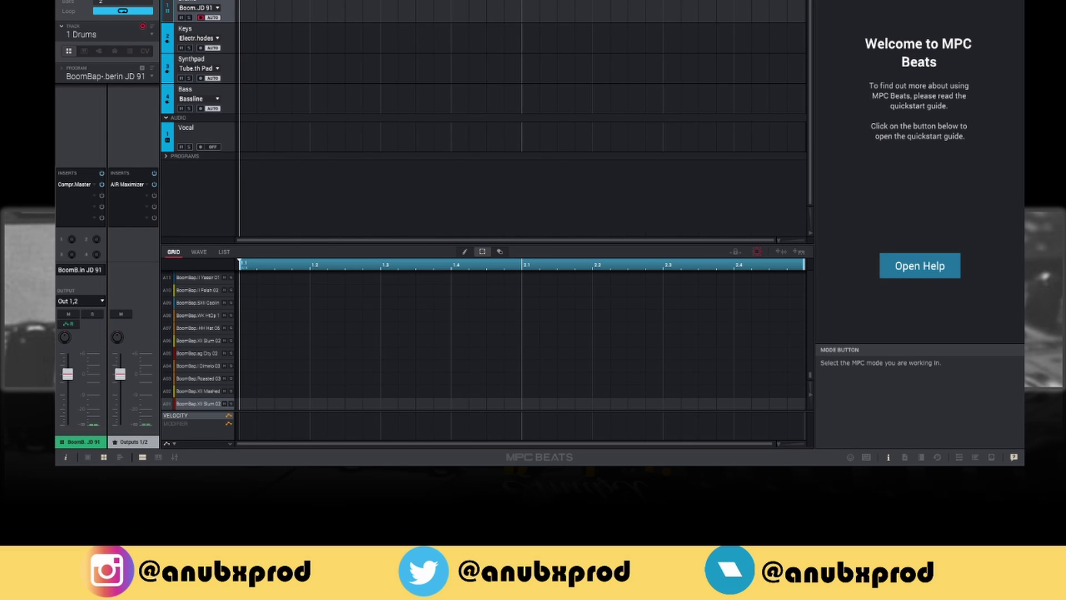
Select the Keys track, set Pad Perform type to Chords, and audition several pad chords
{"action": "left_click", "coordinate": [170, 47]}
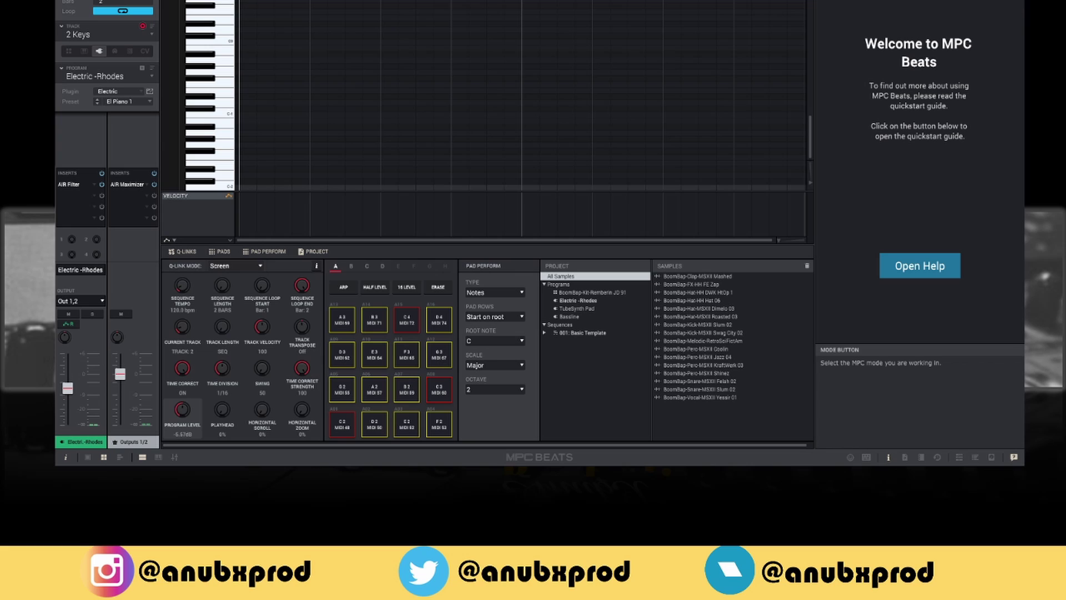
{"action": "left_click", "coordinate": [496, 292]}
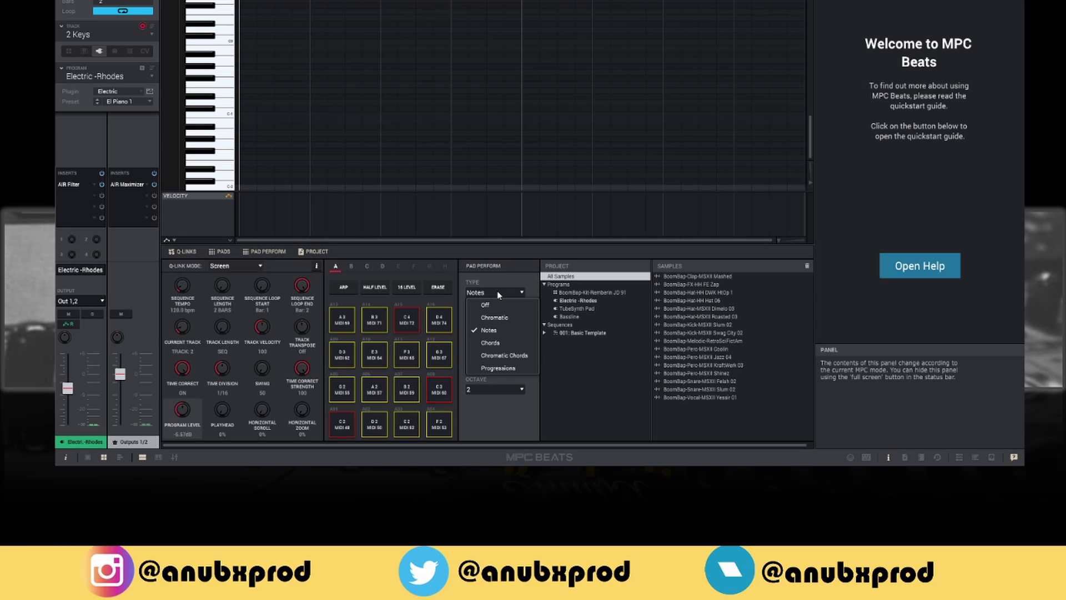
{"action": "left_click", "coordinate": [491, 343]}
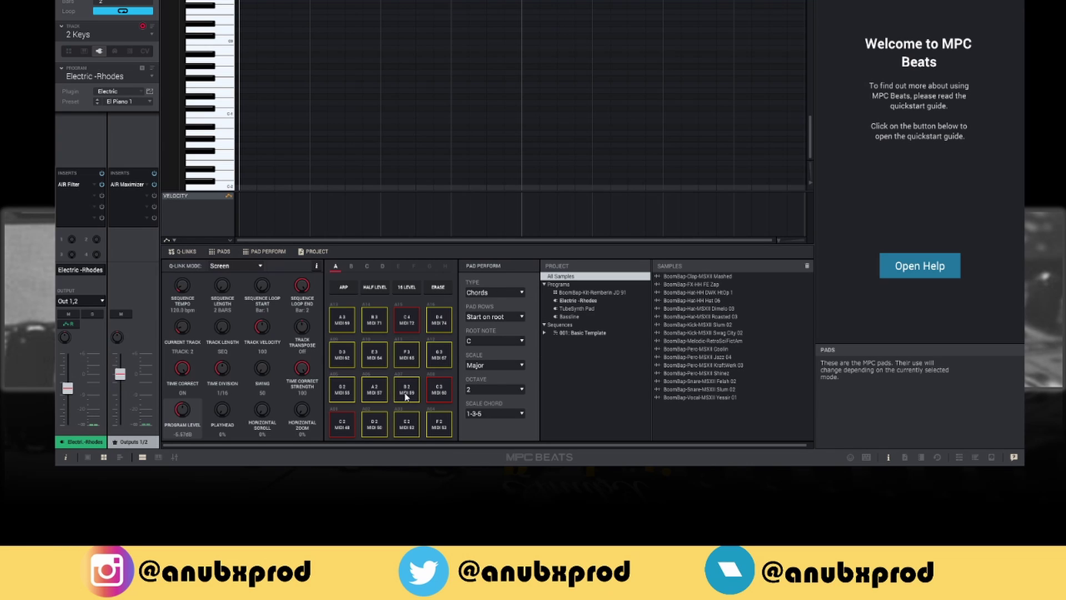
{"action": "left_click", "coordinate": [374, 388]}
{"action": "left_click", "coordinate": [350, 393]}
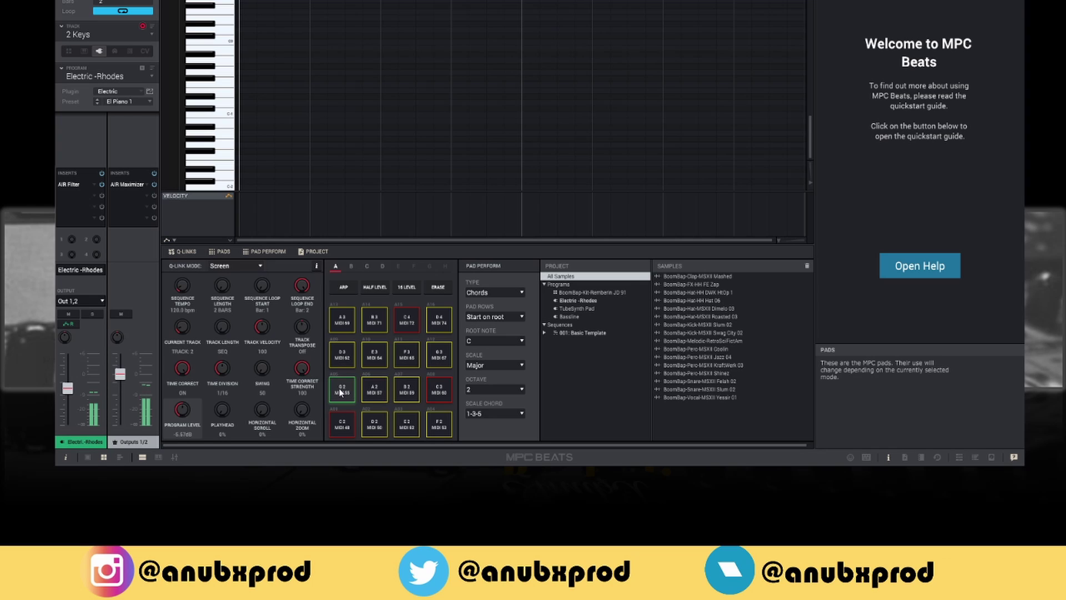
{"action": "left_click", "coordinate": [375, 425]}
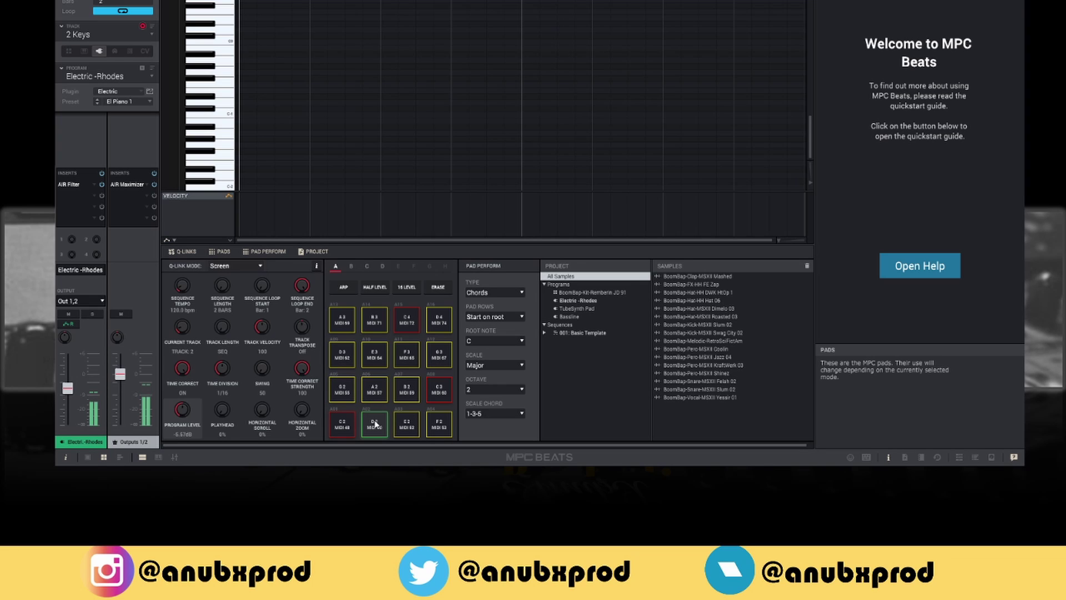
{"action": "left_click", "coordinate": [342, 425]}
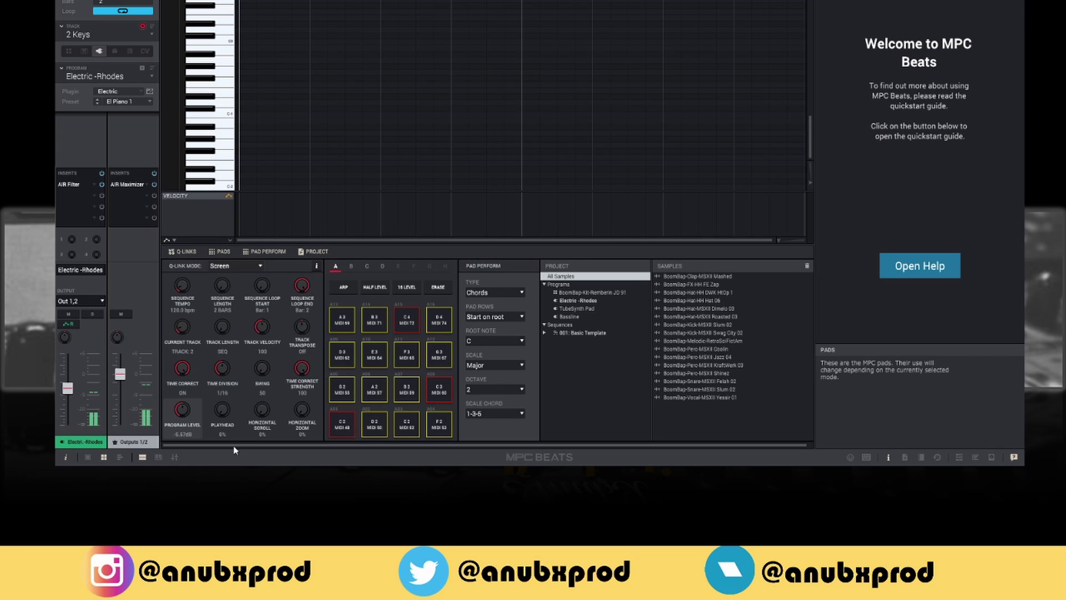
Show the on-screen piano keyboard and play pad chords to see their keys light up
{"action": "left_click", "coordinate": [158, 457]}
{"action": "left_click", "coordinate": [408, 390]}
{"action": "left_click", "coordinate": [374, 392]}
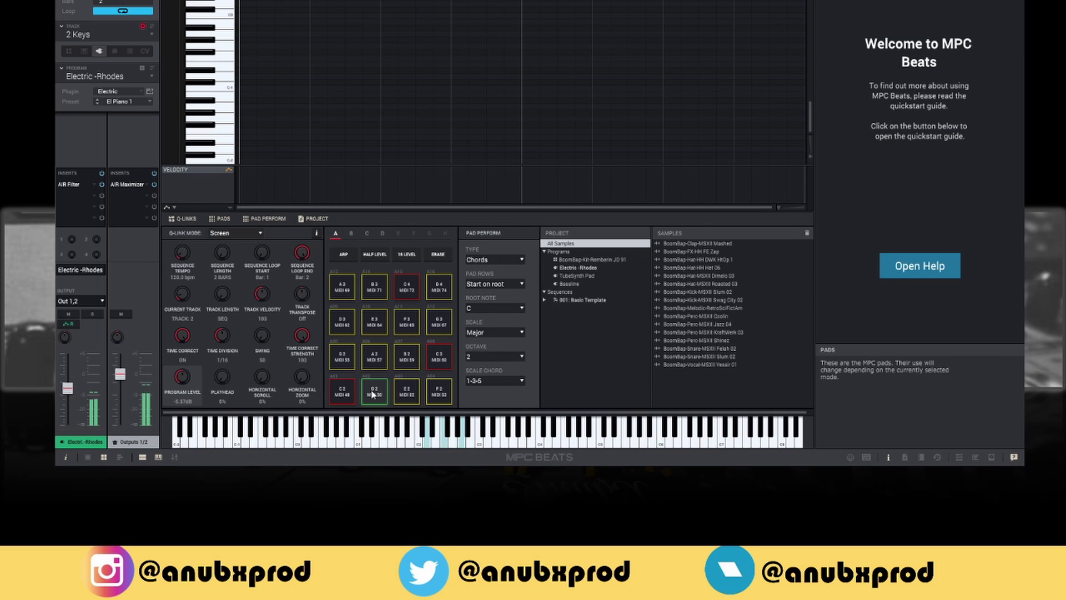
{"action": "left_click", "coordinate": [342, 392]}
{"action": "left_click", "coordinate": [342, 358]}
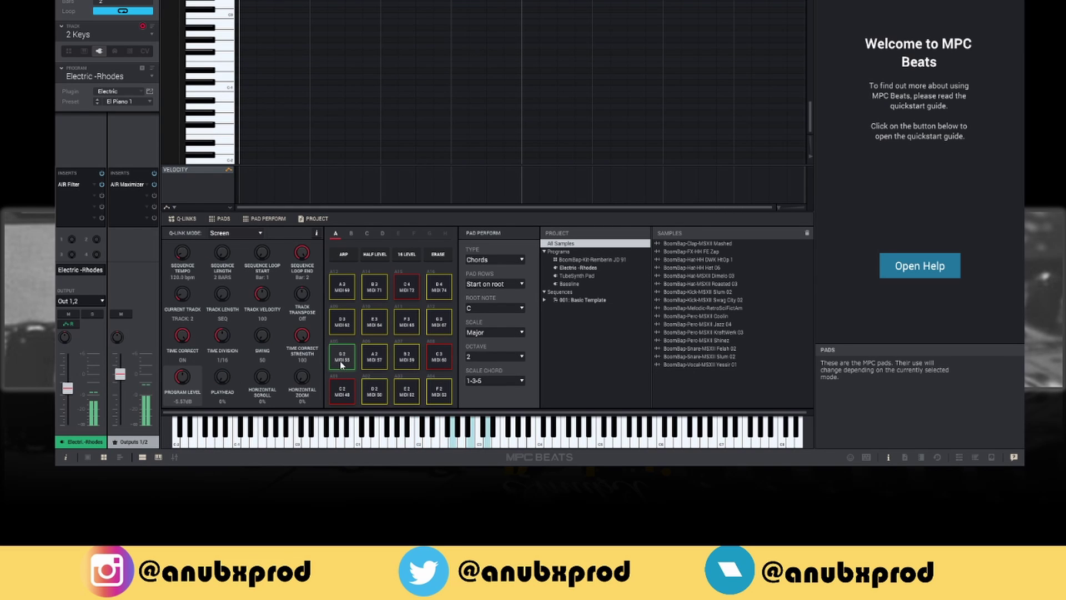
{"action": "left_click", "coordinate": [342, 358]}
{"action": "left_click", "coordinate": [374, 358]}
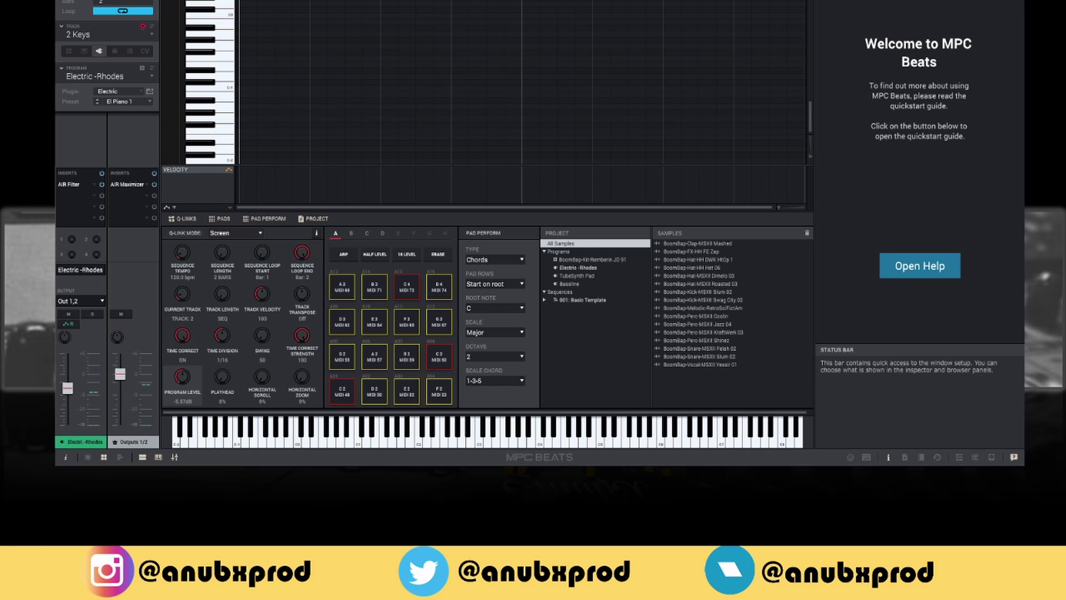
Open the channel mixer, drag one of its controls, then close it to return to all tracks
{"action": "left_click", "coordinate": [641, 2]}
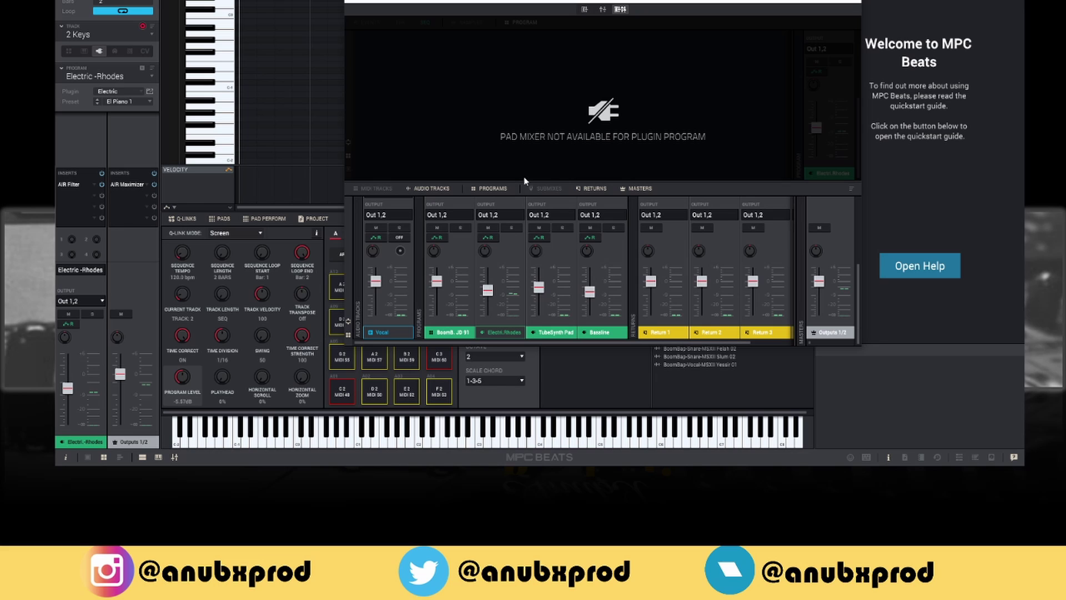
{"action": "left_click_drag", "start_coordinate": [488, 343], "coordinate": [681, 342]}
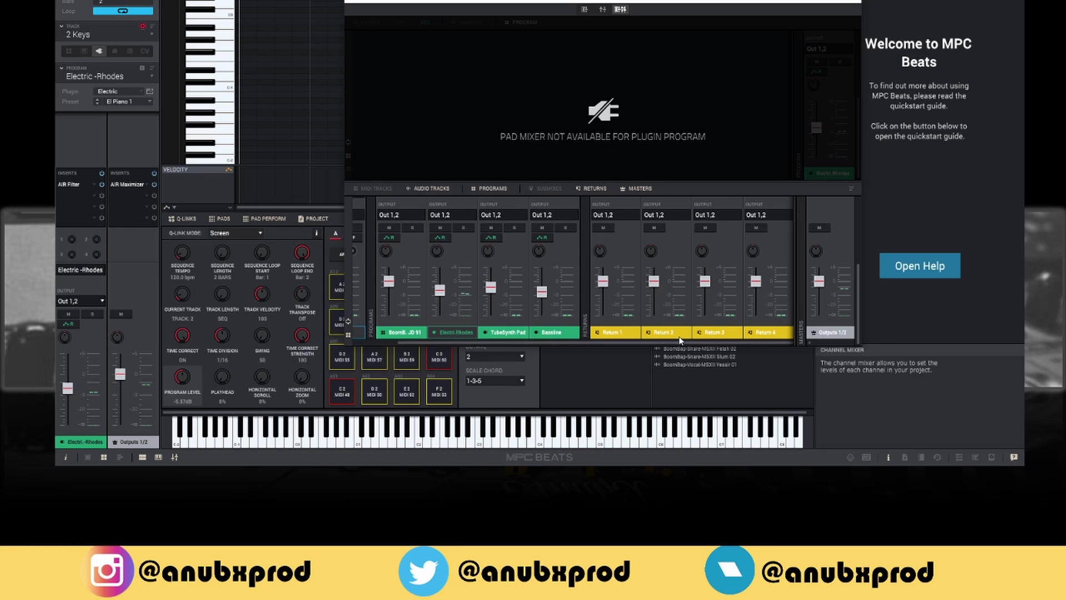
{"action": "left_click", "coordinate": [585, 9]}
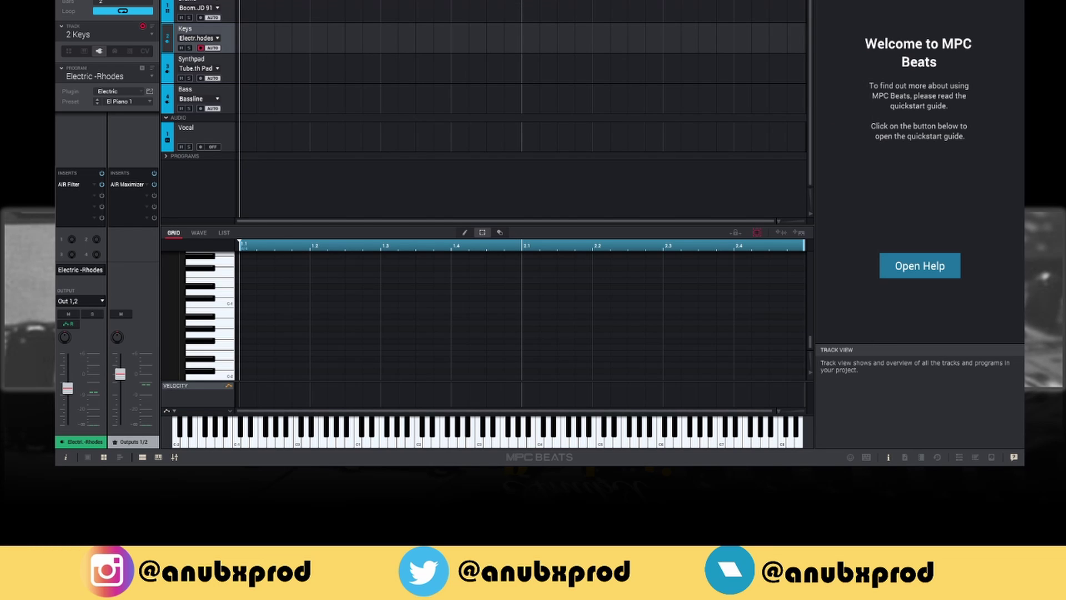
Select the Vocal audio track and expand the project's Programs list
{"action": "left_click", "coordinate": [166, 147]}
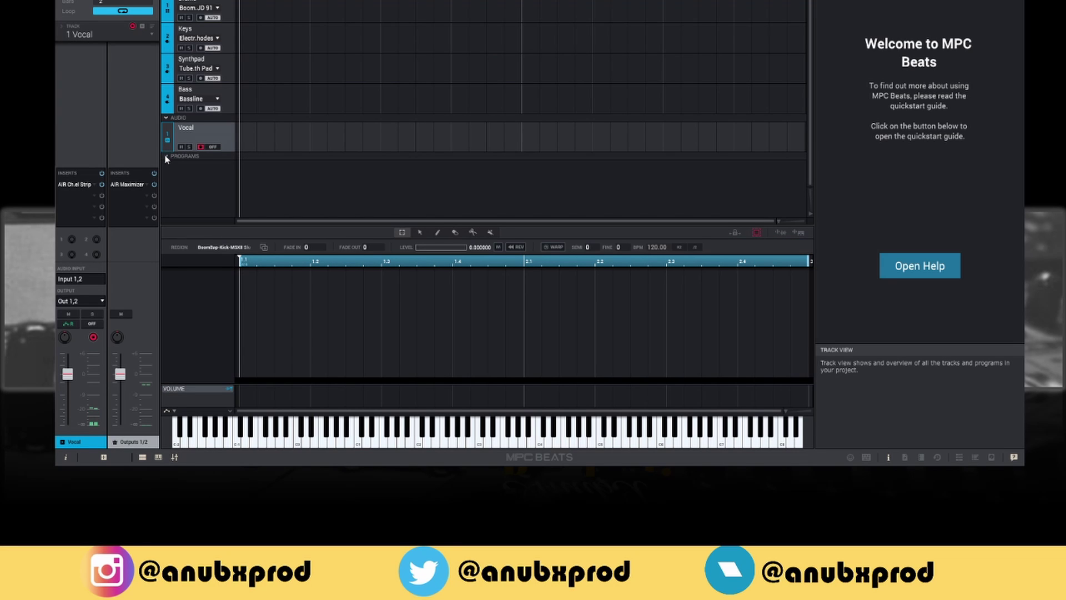
{"action": "left_click", "coordinate": [166, 157]}
{"action": "scroll", "coordinate": [211, 172], "scroll_direction": "down", "scroll_amount": 2}
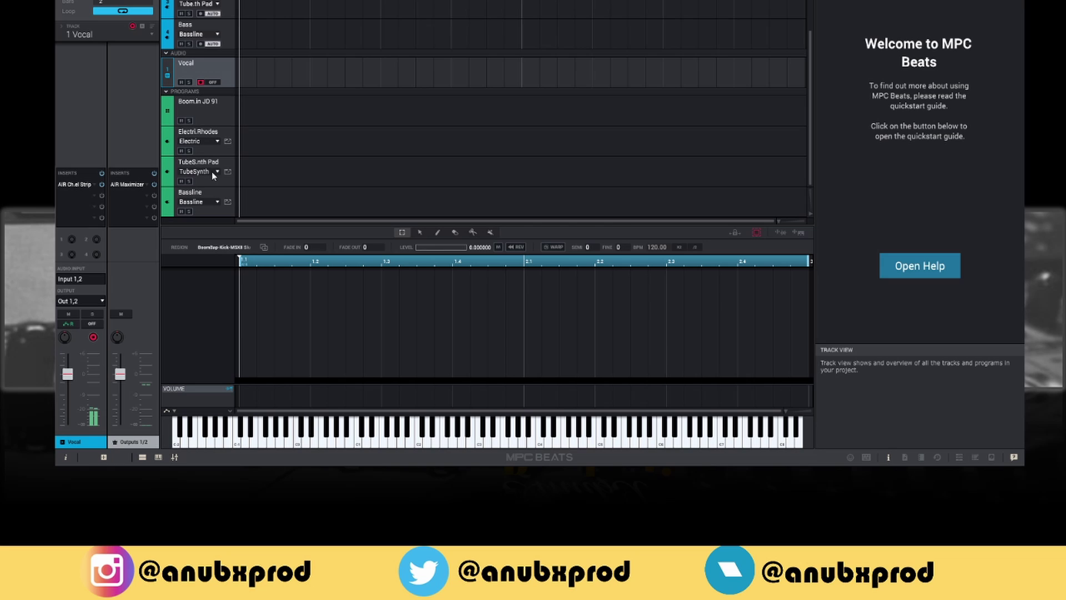
Cycle through Program Edit, Sample Edit, Channel Mixer and Looper, ending in Track Mute (Ctrl+M)
{"action": "left_click", "coordinate": [159, 456]}
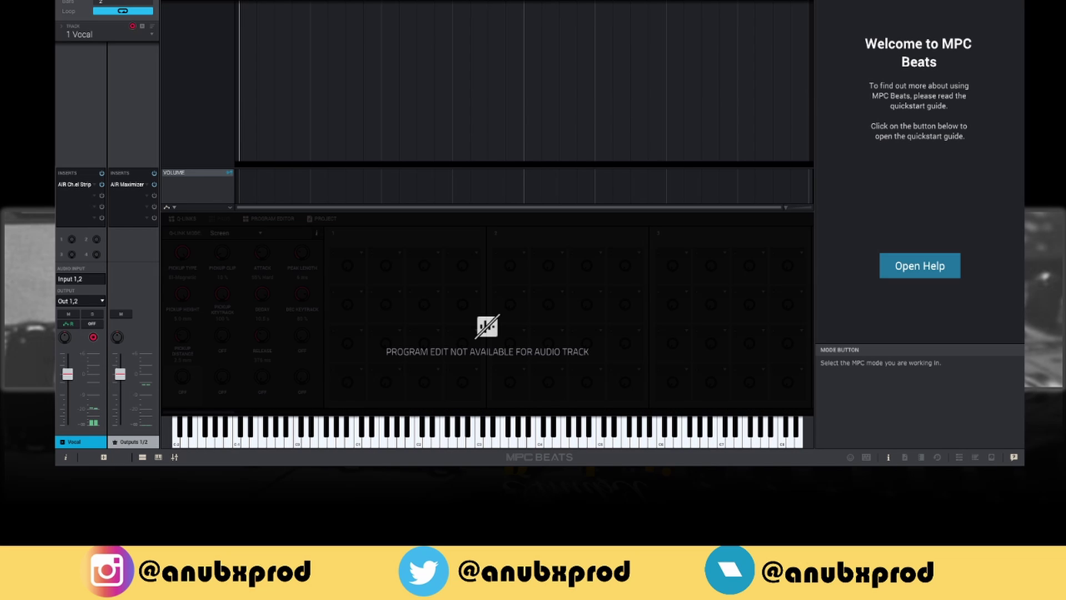
{"action": "key", "text": "ctrl+e"}
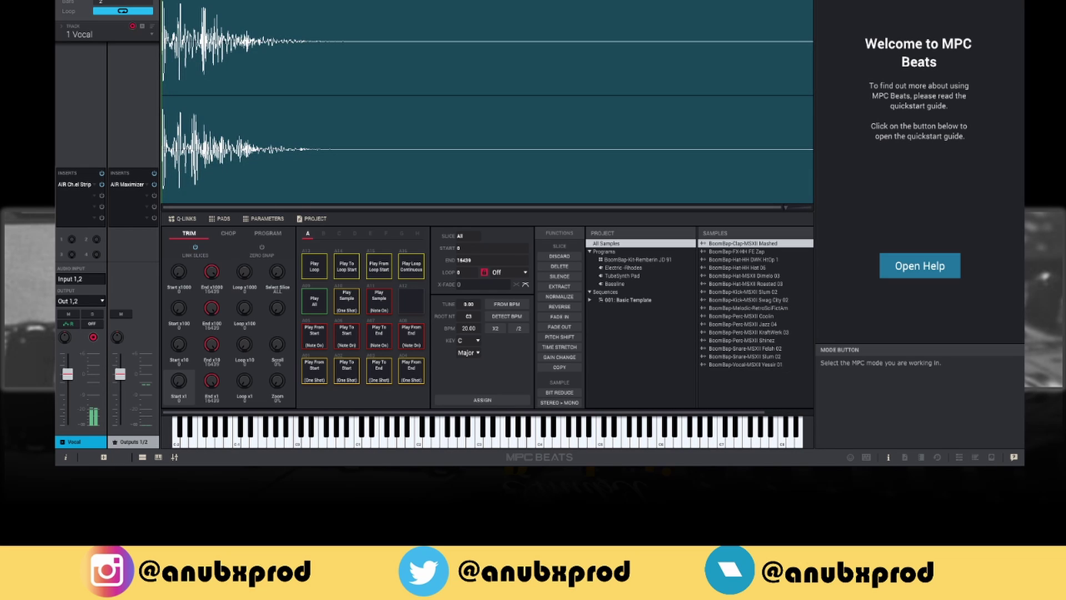
{"action": "key", "text": "ctrl+p"}
{"action": "key", "text": "ctrl+x"}
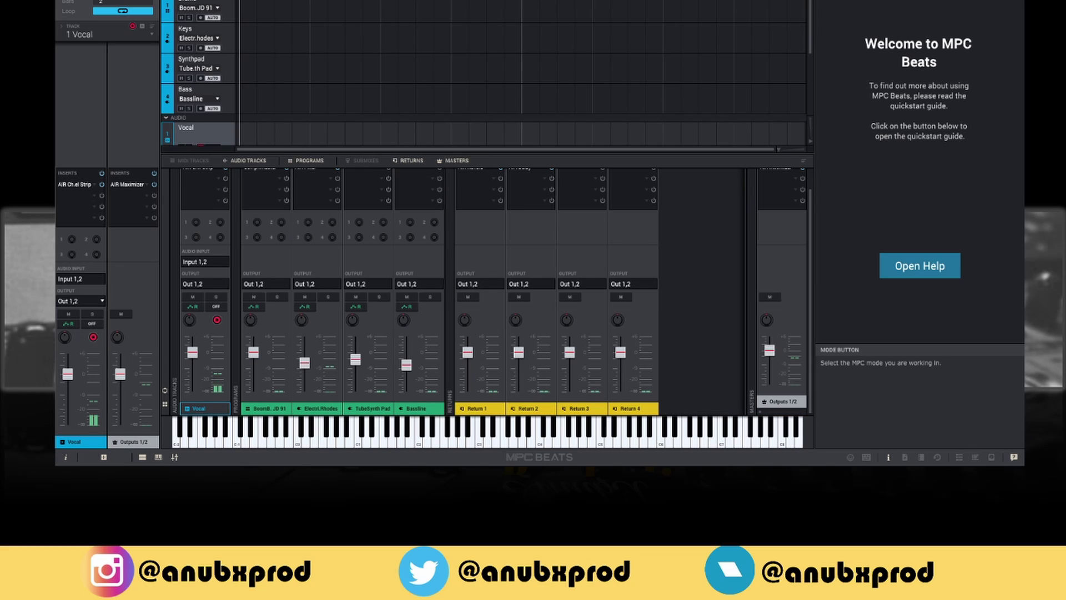
{"action": "key", "text": "ctrl+l"}
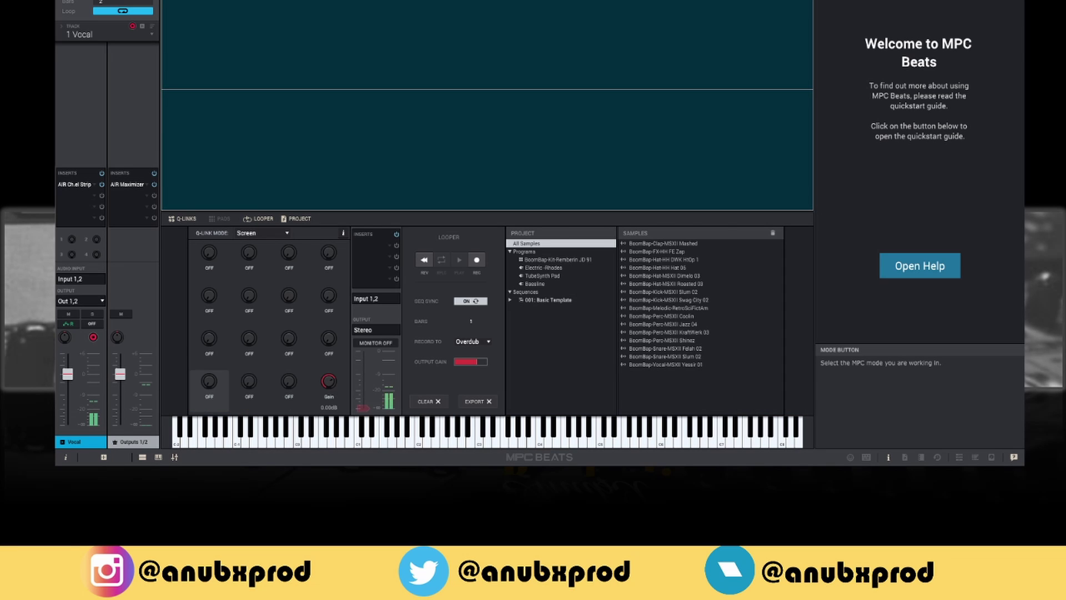
{"action": "key", "text": "ctrl+m"}
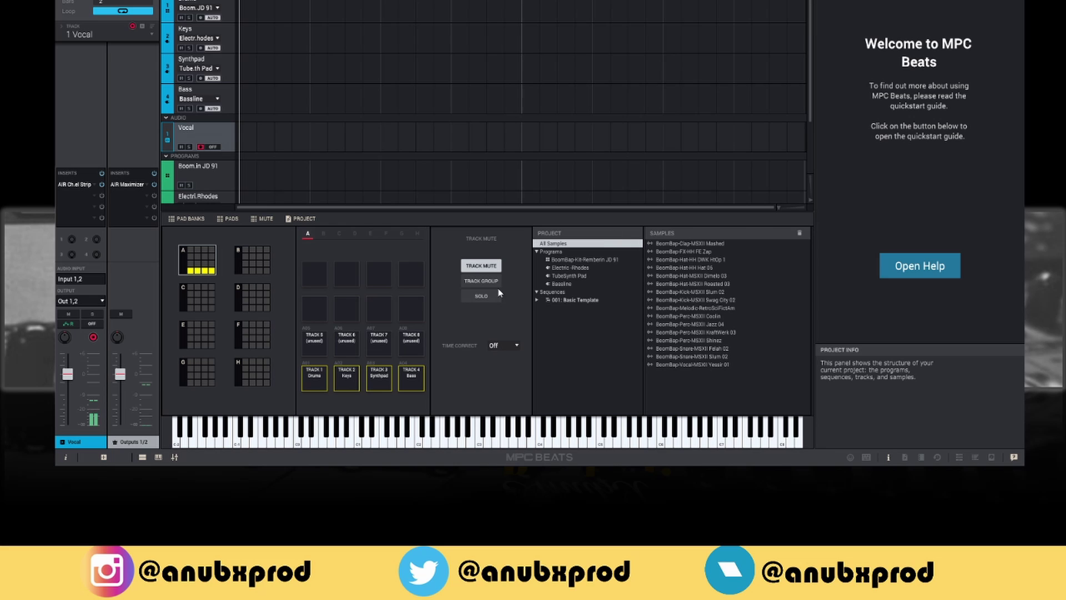
{"action": "scroll", "coordinate": [203, 146], "scroll_direction": "down", "scroll_amount": 3}
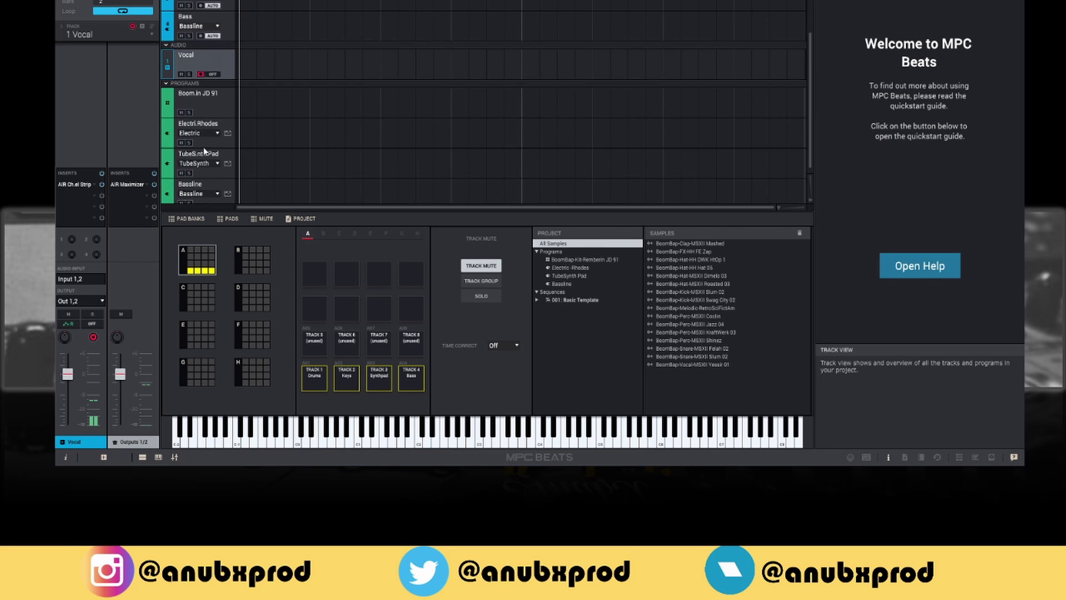
{"action": "scroll", "coordinate": [203, 148], "scroll_direction": "up", "scroll_amount": 2}
{"action": "scroll", "coordinate": [204, 148], "scroll_direction": "up", "scroll_amount": 1}
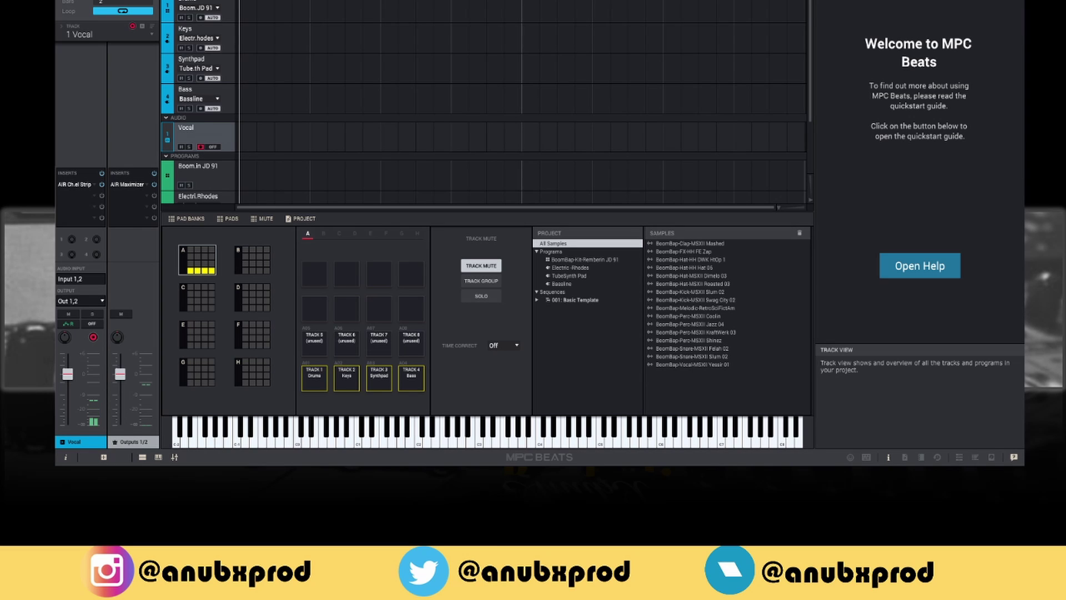
{"action": "scroll", "coordinate": [576, 144], "scroll_direction": "down", "scroll_amount": 2}
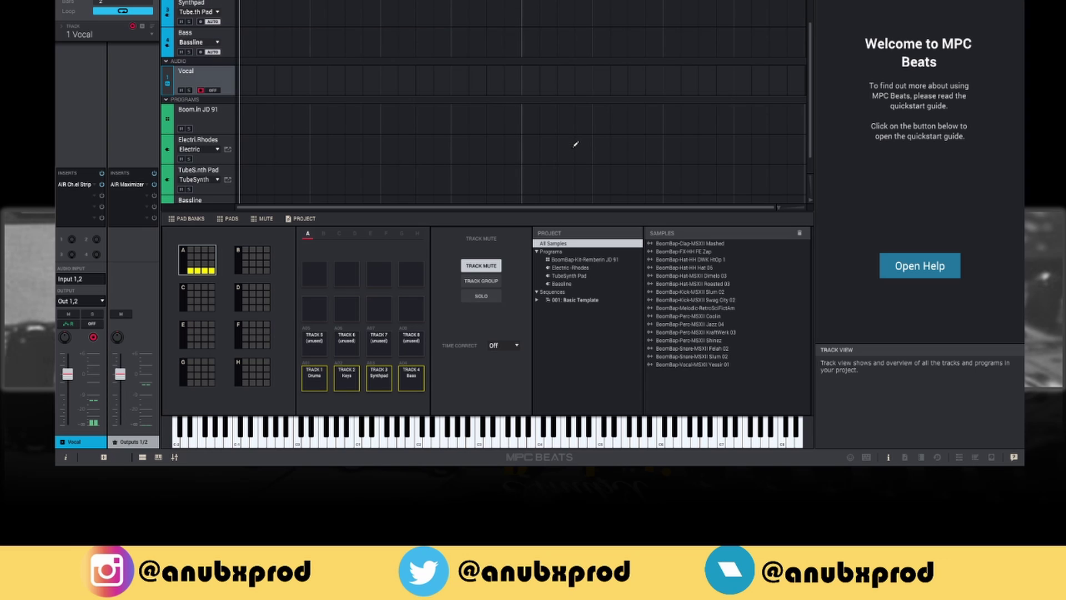